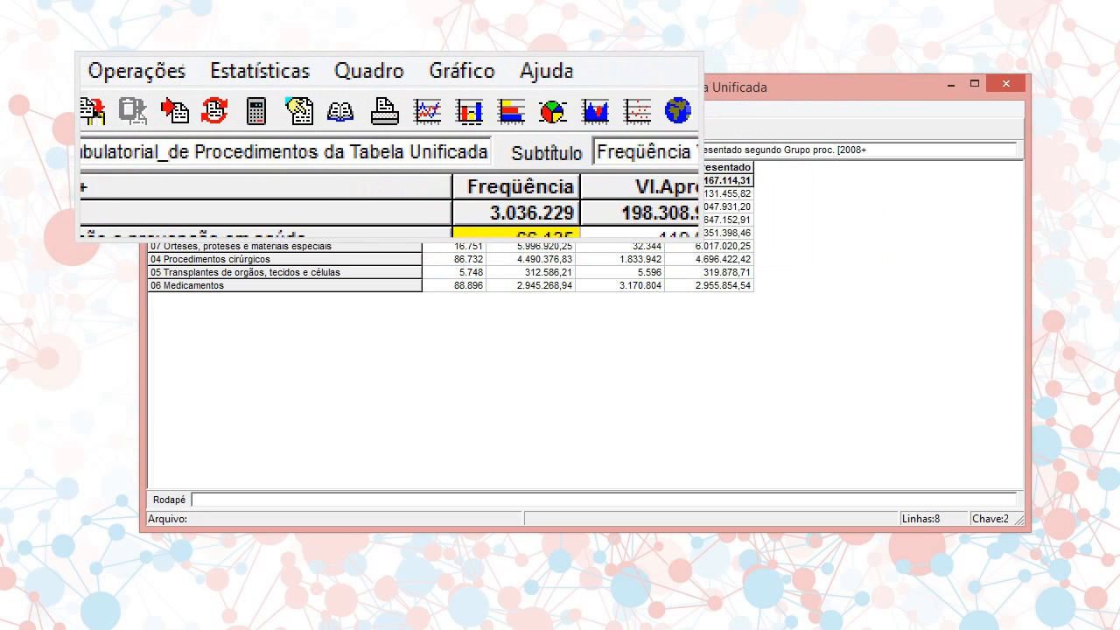
# Step: Set up an indicator calculation with Vl.Aprovado as the numerator and Freqüência as the denominator
pyautogui.click(287, 113)
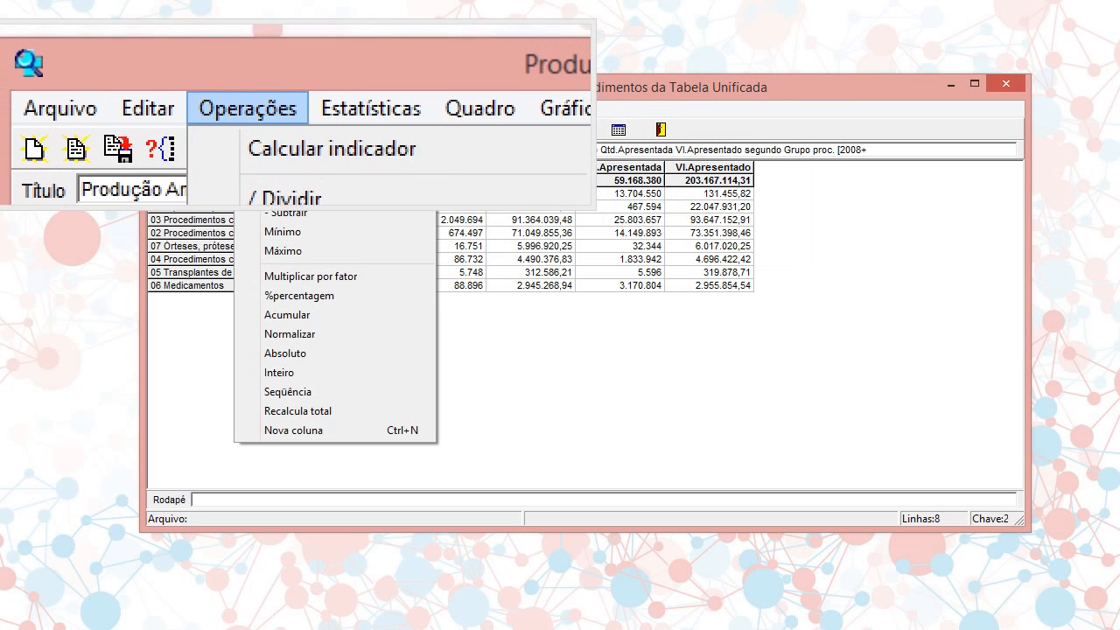
pyautogui.click(282, 111)
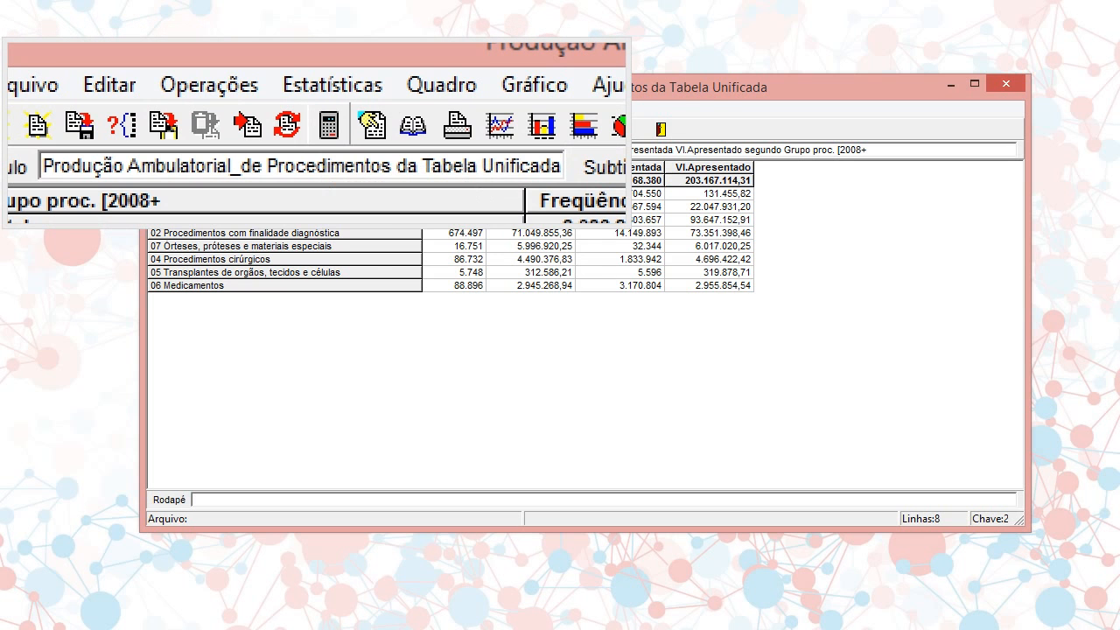
pyautogui.click(324, 129)
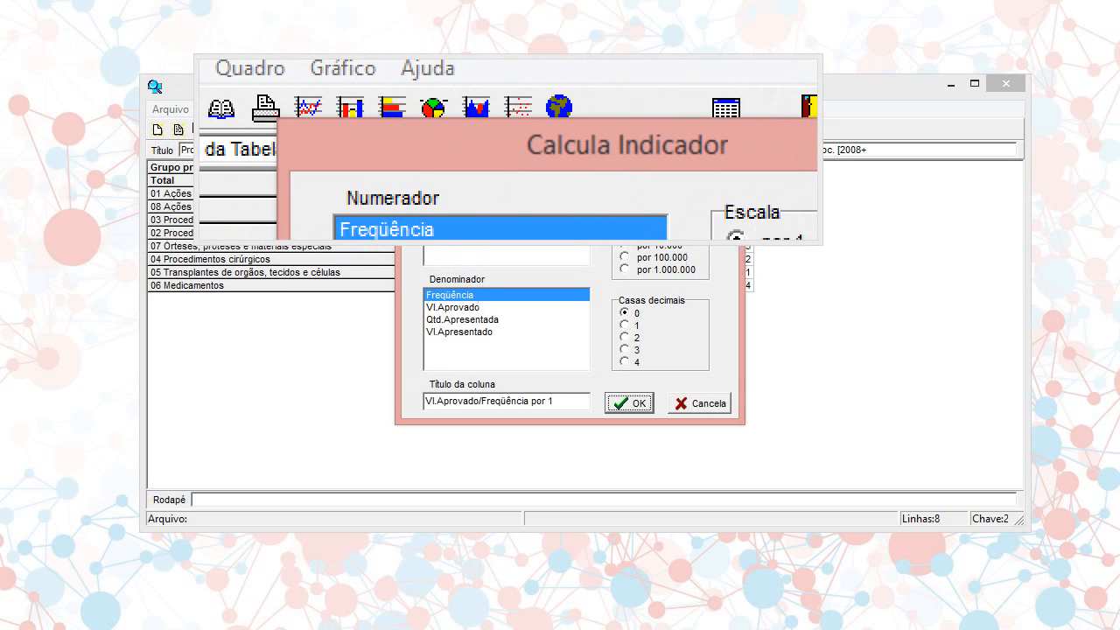
pyautogui.moveTo(508, 148); pyautogui.dragTo(522, 147)
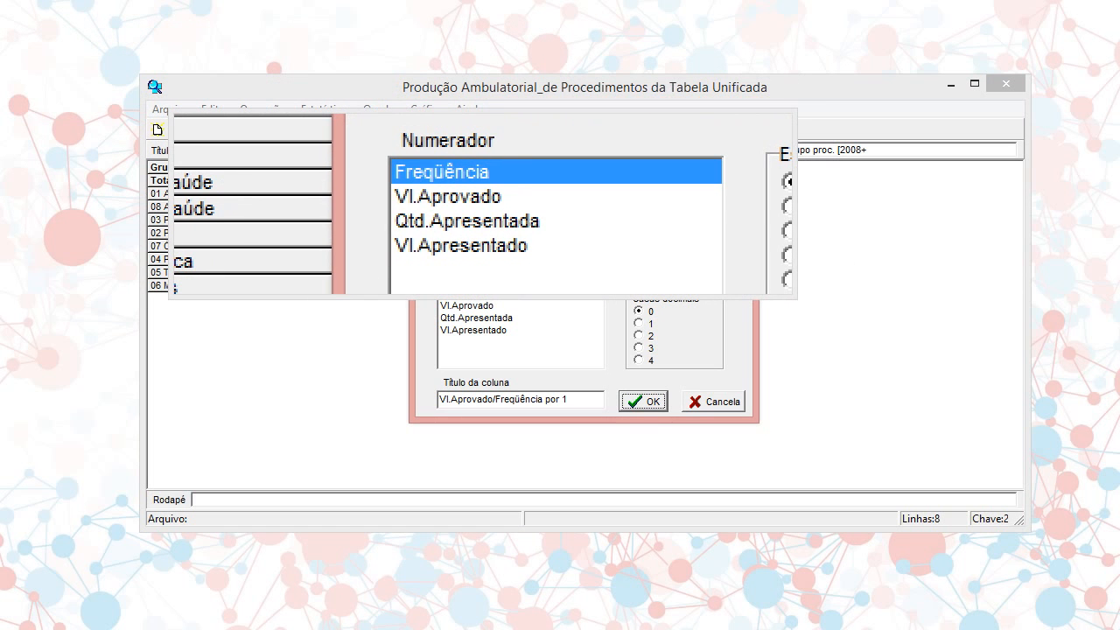
pyautogui.click(482, 200)
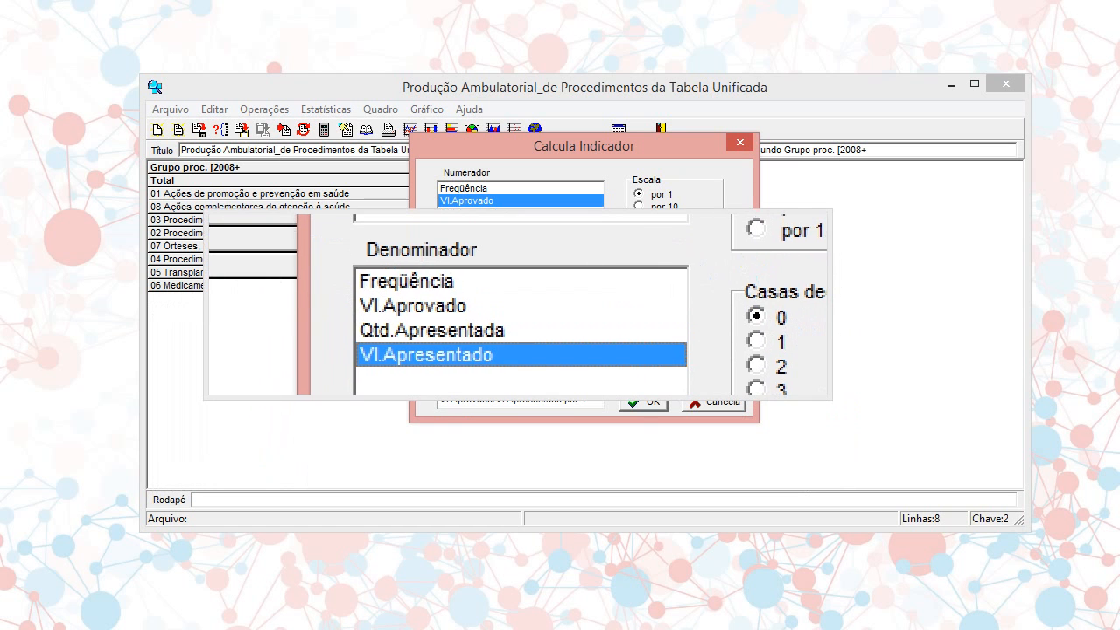
pyautogui.click(488, 261)
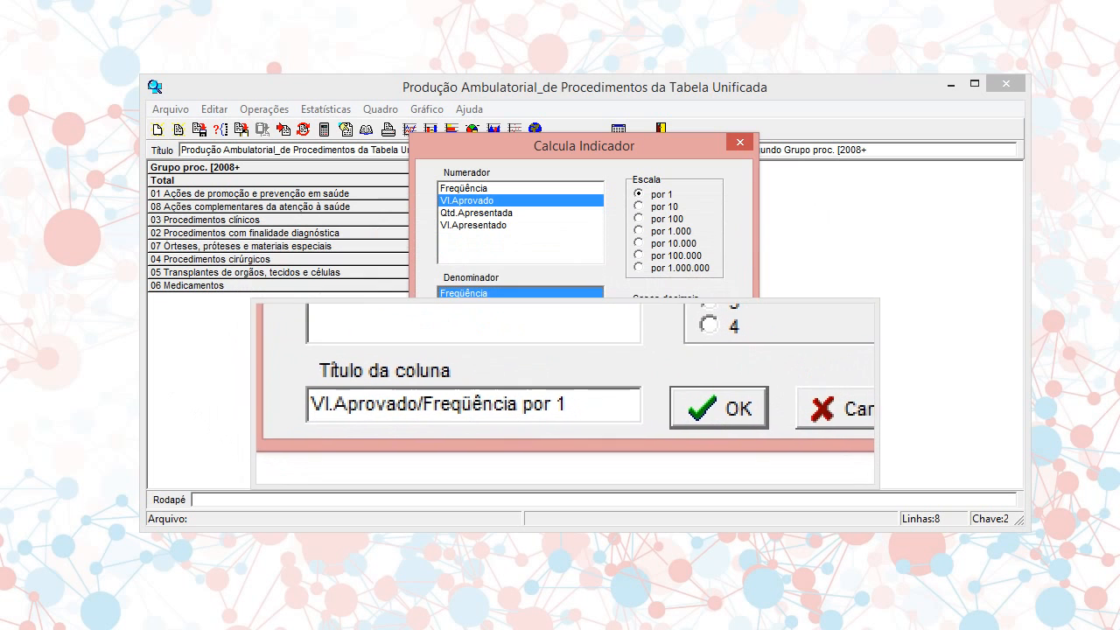
# Step: Create the indicator column with the title Custo Médio and sort the table rows by it
pyautogui.moveTo(565, 399); pyautogui.dragTo(438, 399)
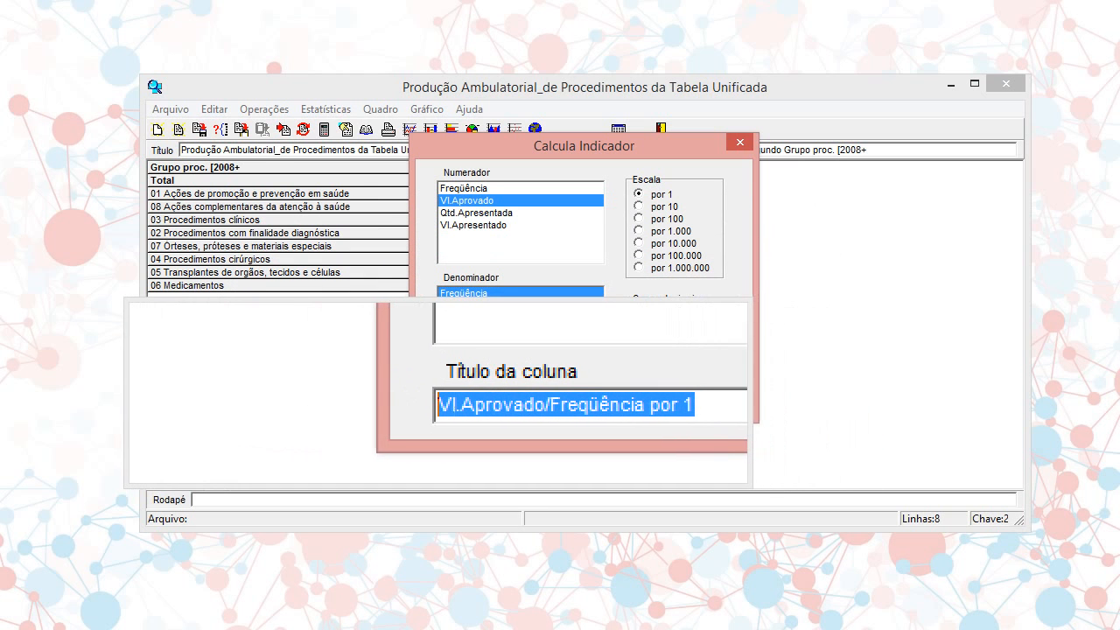
pyautogui.write('Cu')
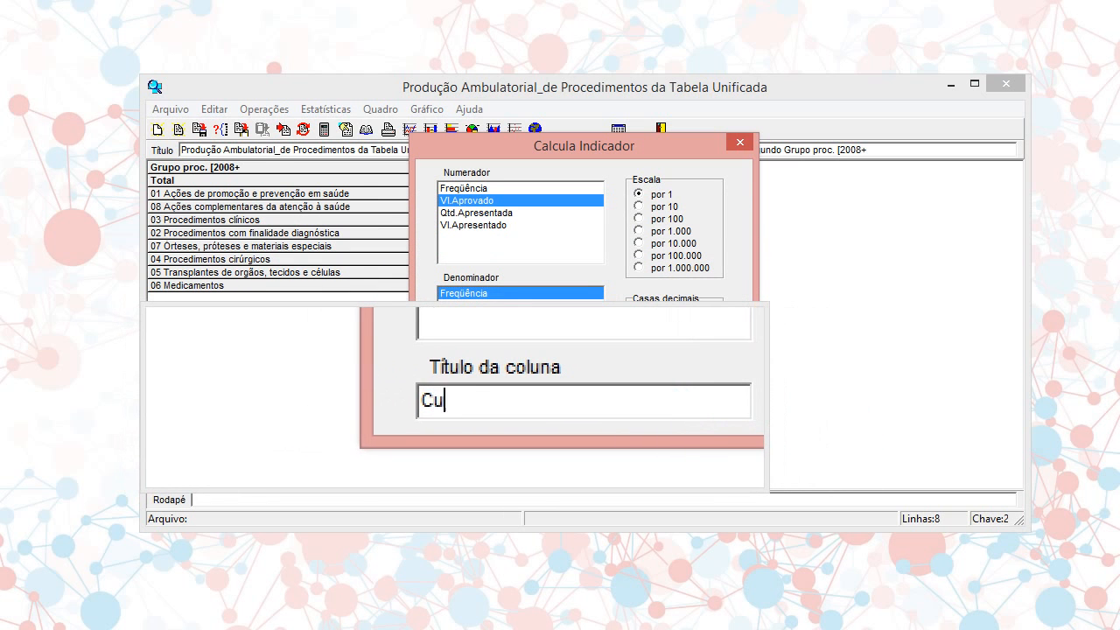
pyautogui.write('sto Médio')
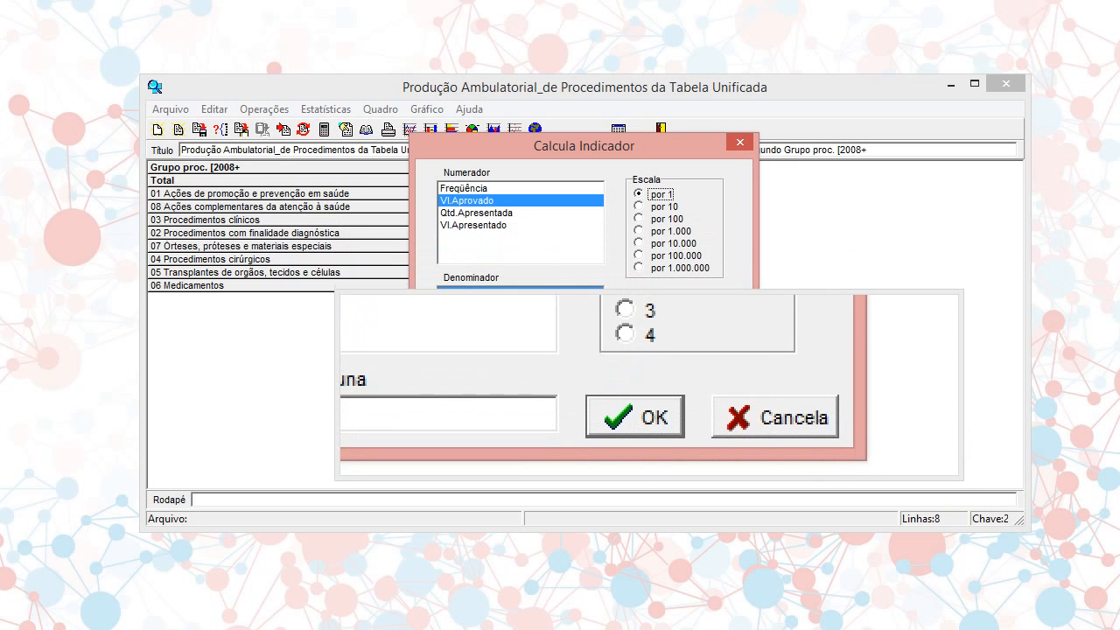
pyautogui.click(647, 395)
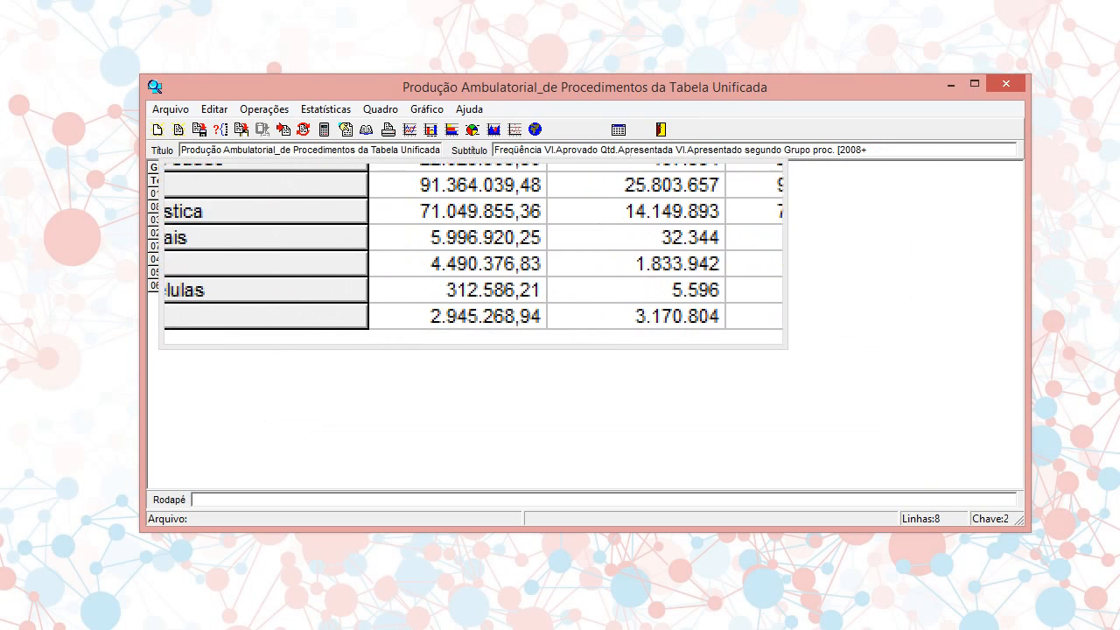
pyautogui.click(725, 167)
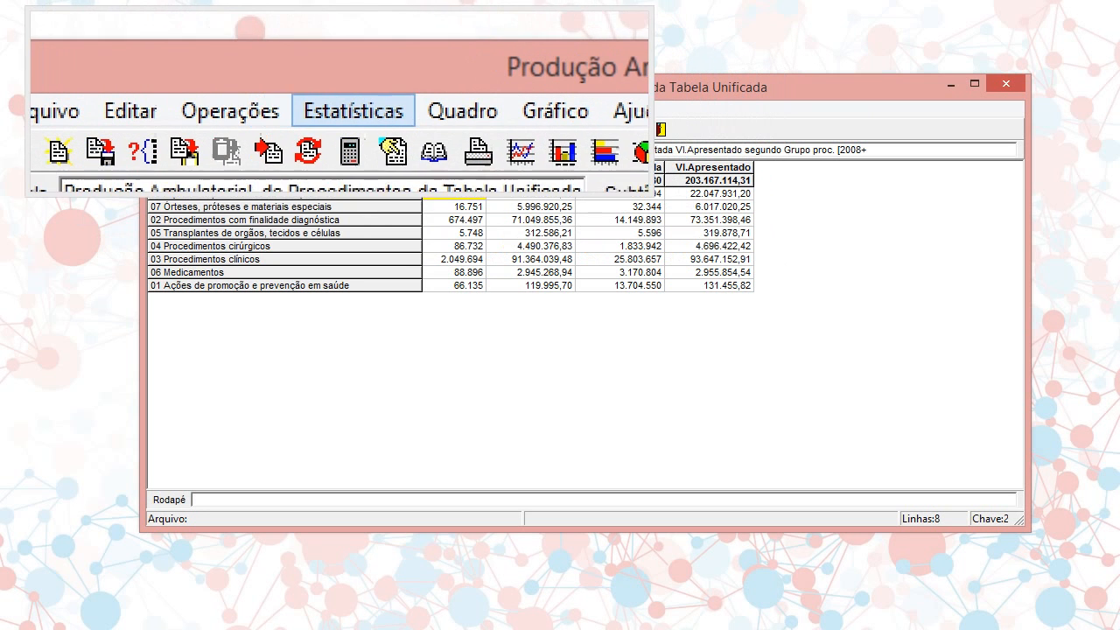
# Step: Start a division of table columns and choose Vl.Aprovado as the numerator
pyautogui.click(281, 109)
pyautogui.click(289, 154)
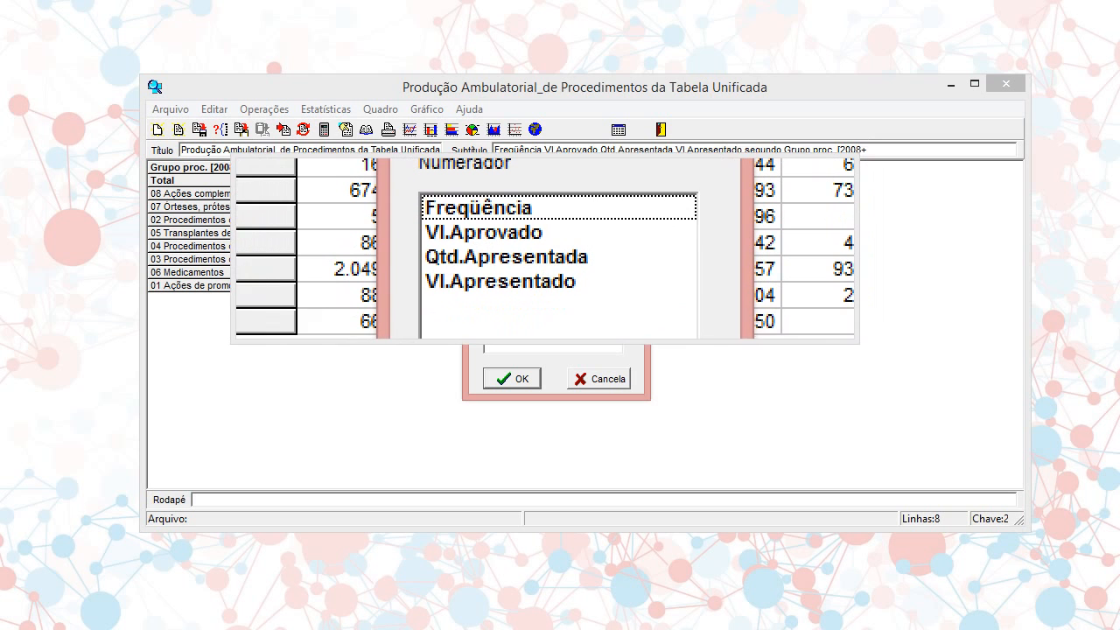
pyautogui.click(544, 242)
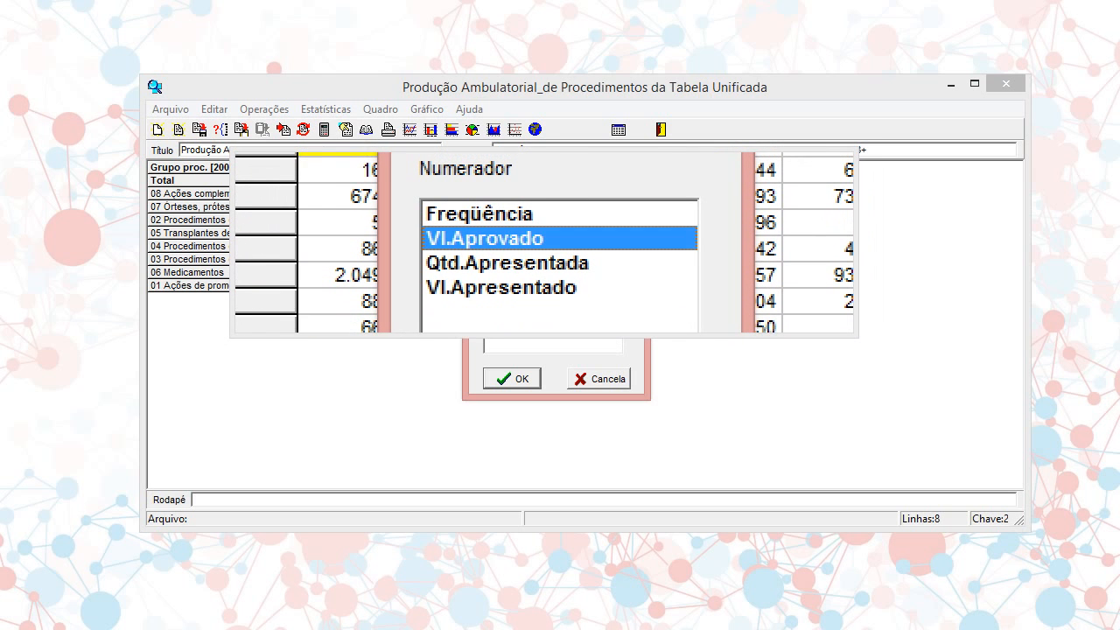
pyautogui.click(545, 230)
pyautogui.click(545, 252)
pyautogui.click(544, 240)
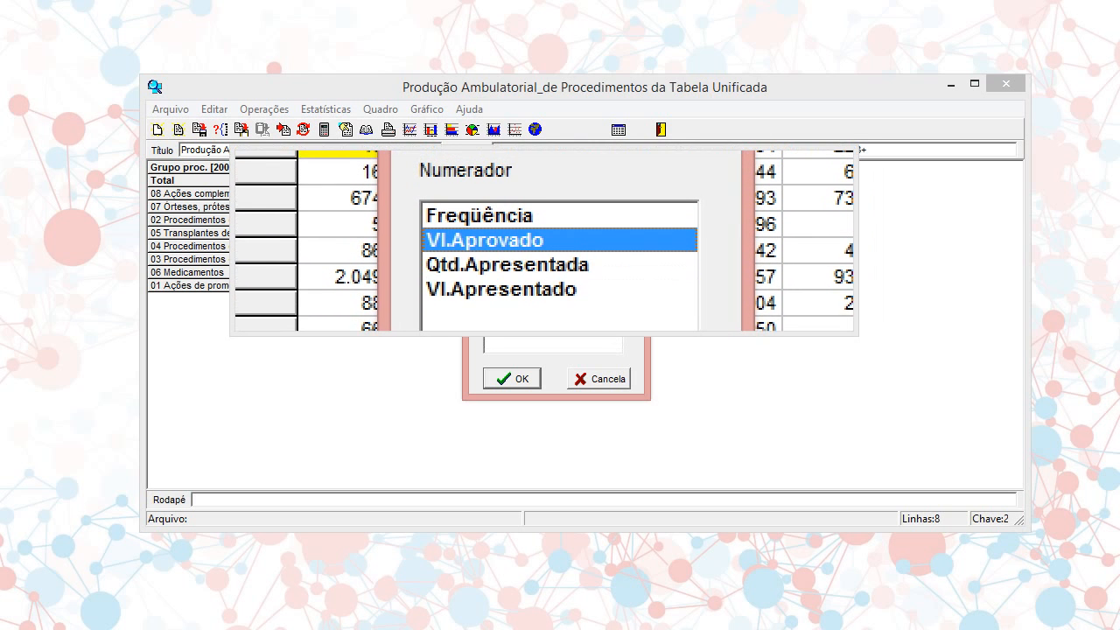
pyautogui.click(543, 229)
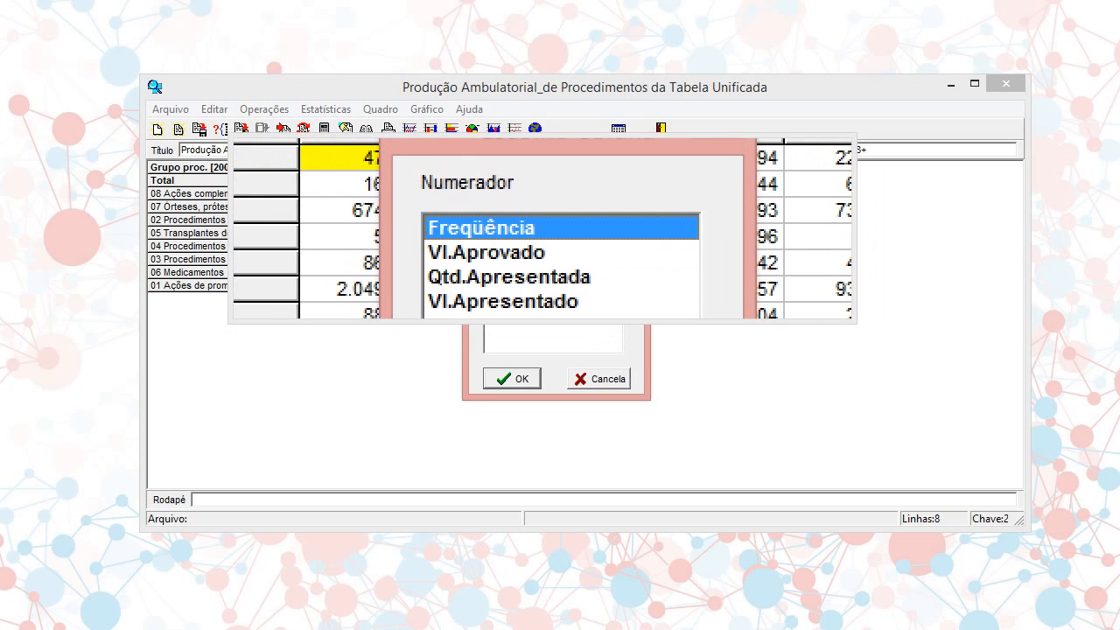
pyautogui.click(543, 241)
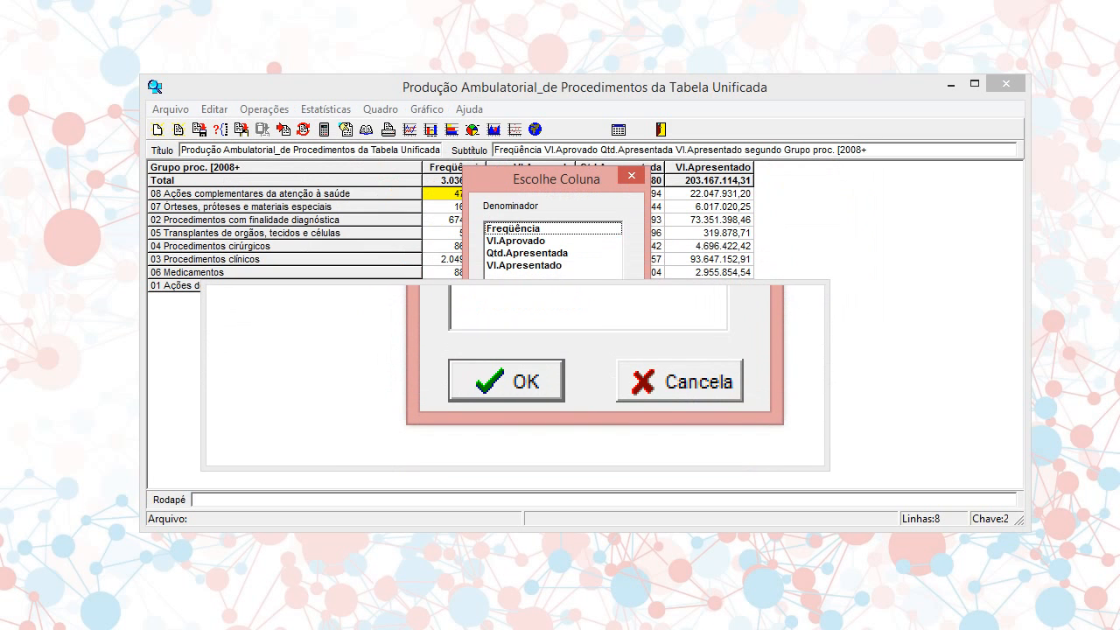
pyautogui.click(512, 379)
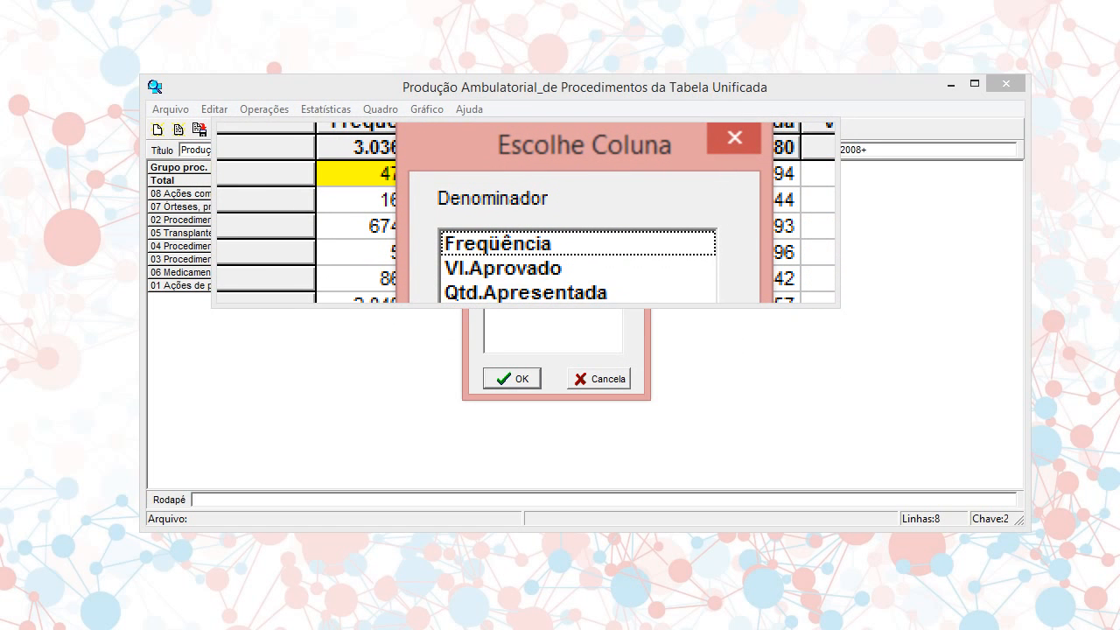
# Step: Choose Freqüência as the denominator and carry out the division
pyautogui.click(534, 229)
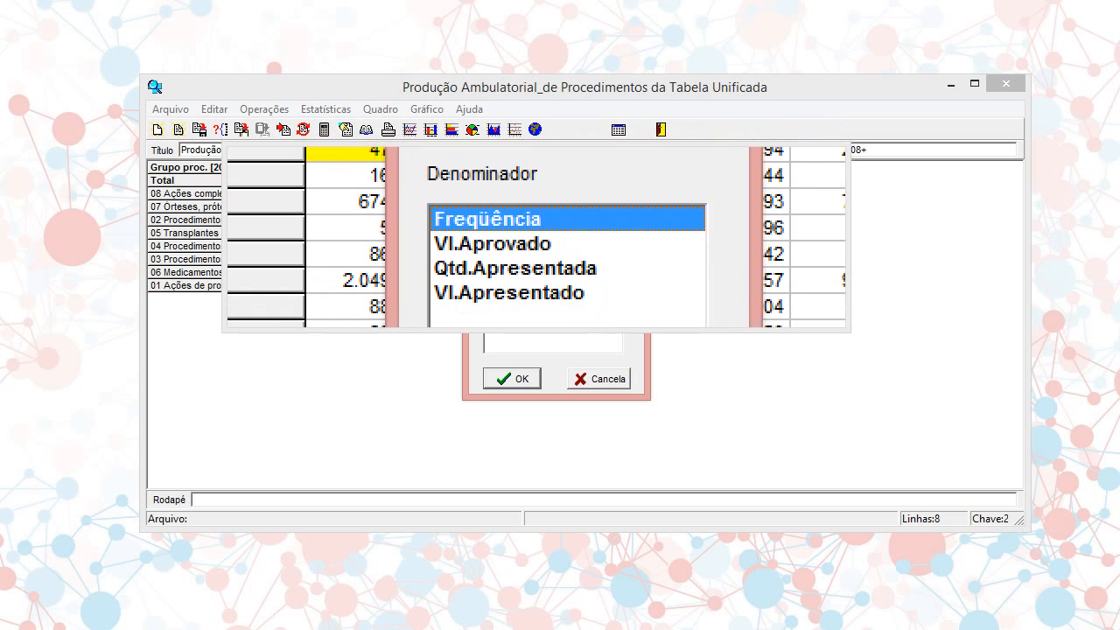
pyautogui.click(535, 243)
pyautogui.click(535, 252)
pyautogui.click(537, 260)
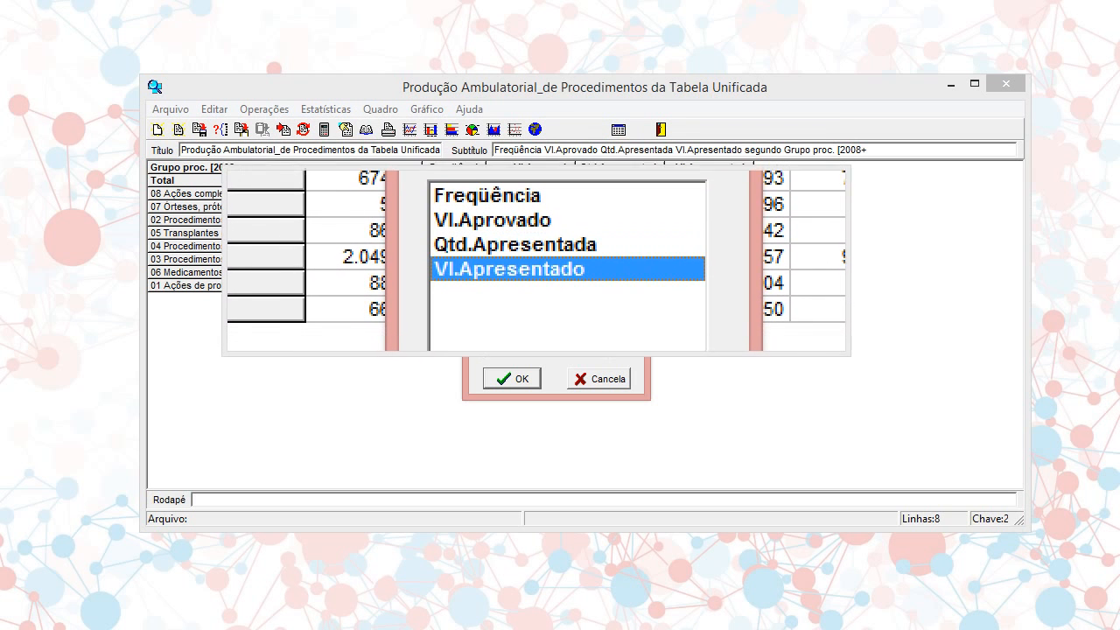
pyautogui.click(536, 252)
pyautogui.click(536, 243)
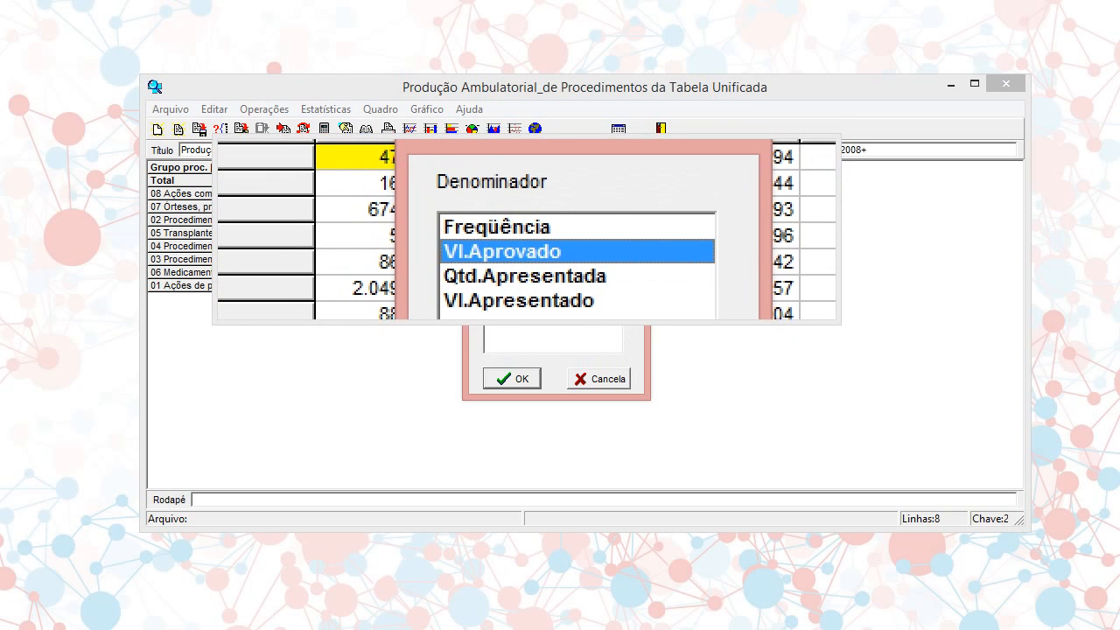
pyautogui.click(534, 229)
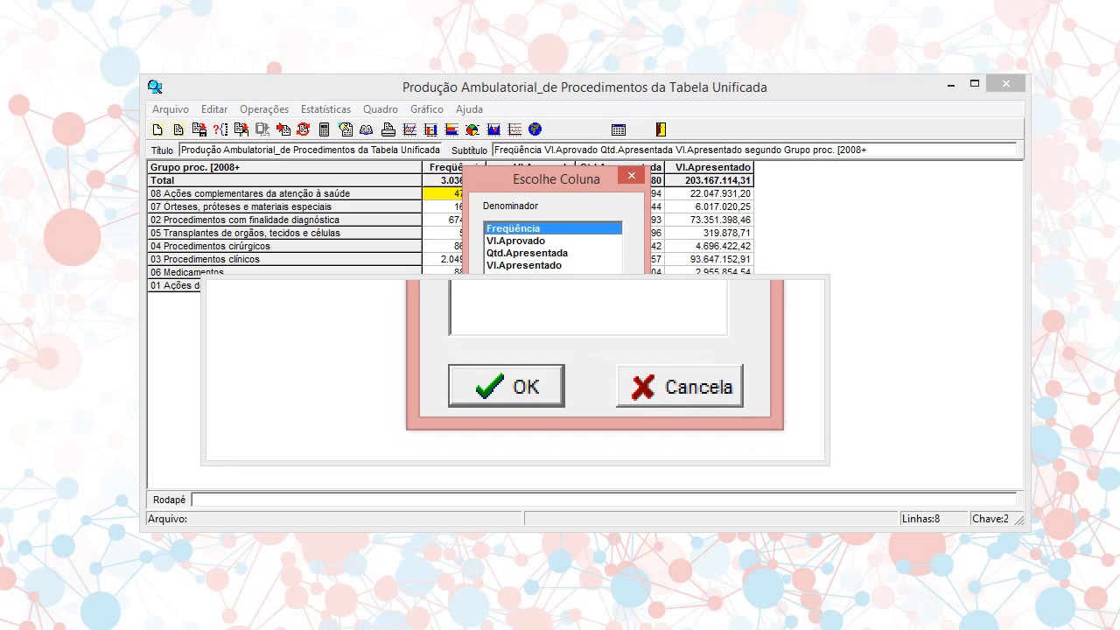
pyautogui.click(526, 313)
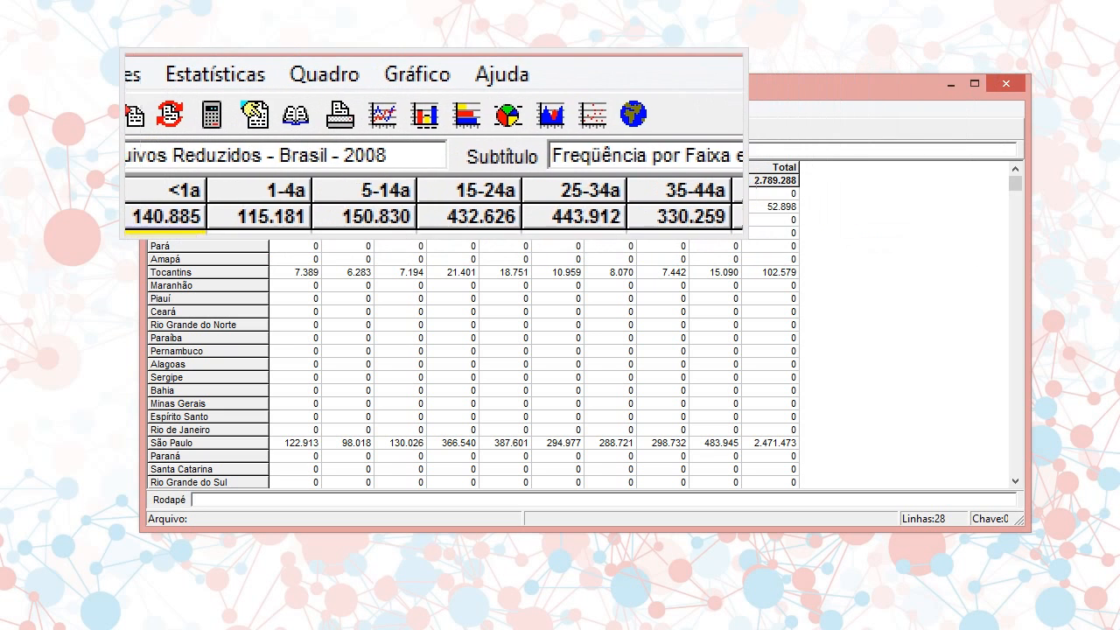
# Step: Start a column sum on the AIH table and mark the adjacent age columns from <1a to 25-34a
pyautogui.click(281, 113)
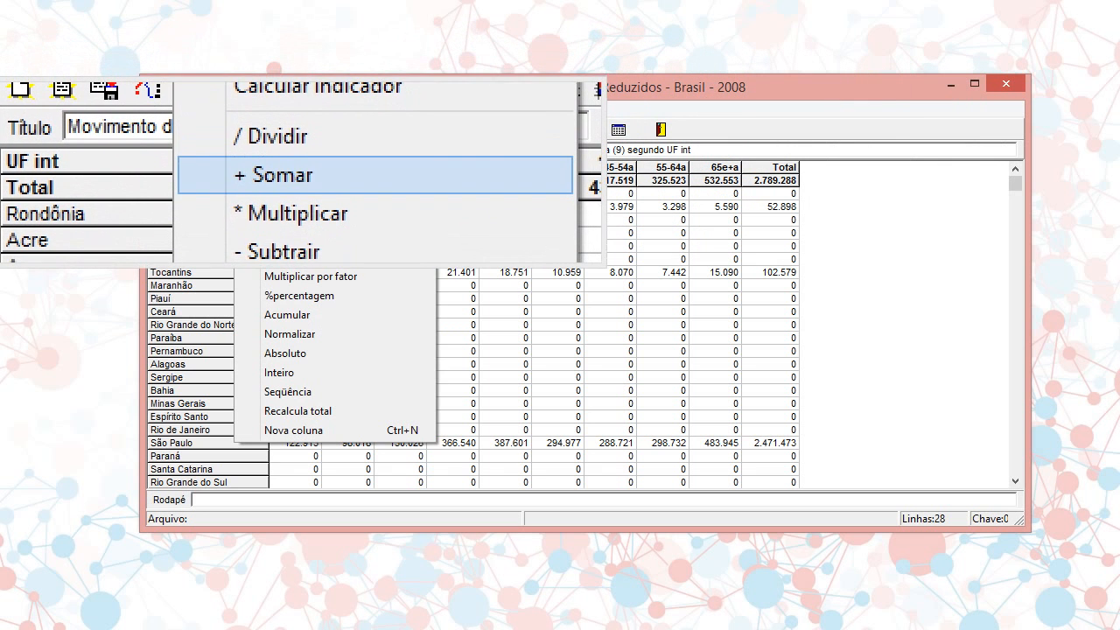
pyautogui.click(333, 218)
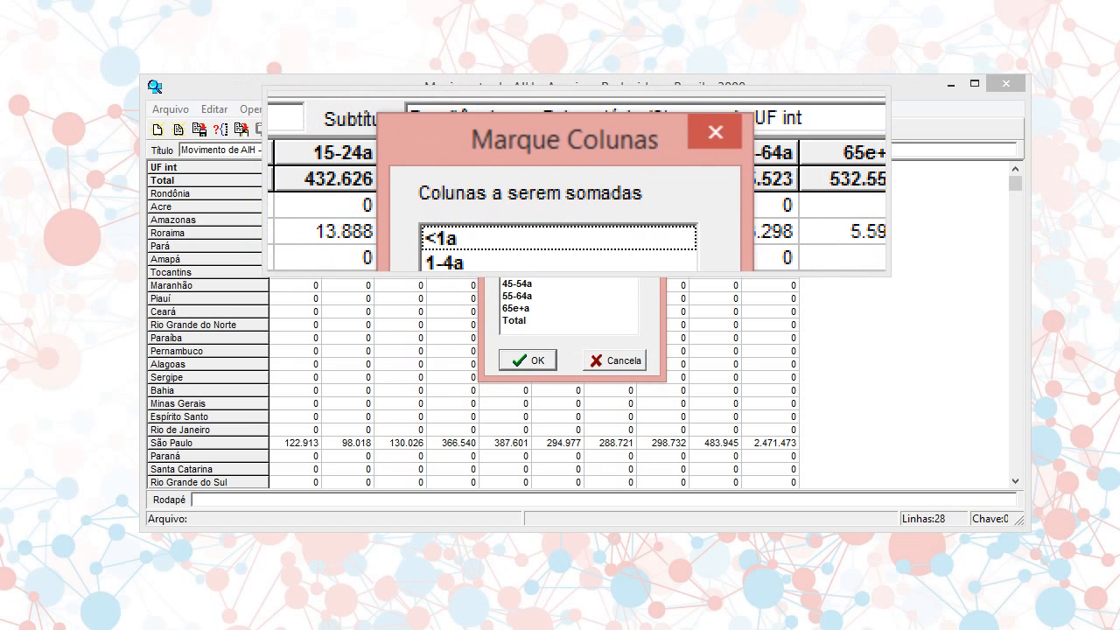
pyautogui.click(571, 209)
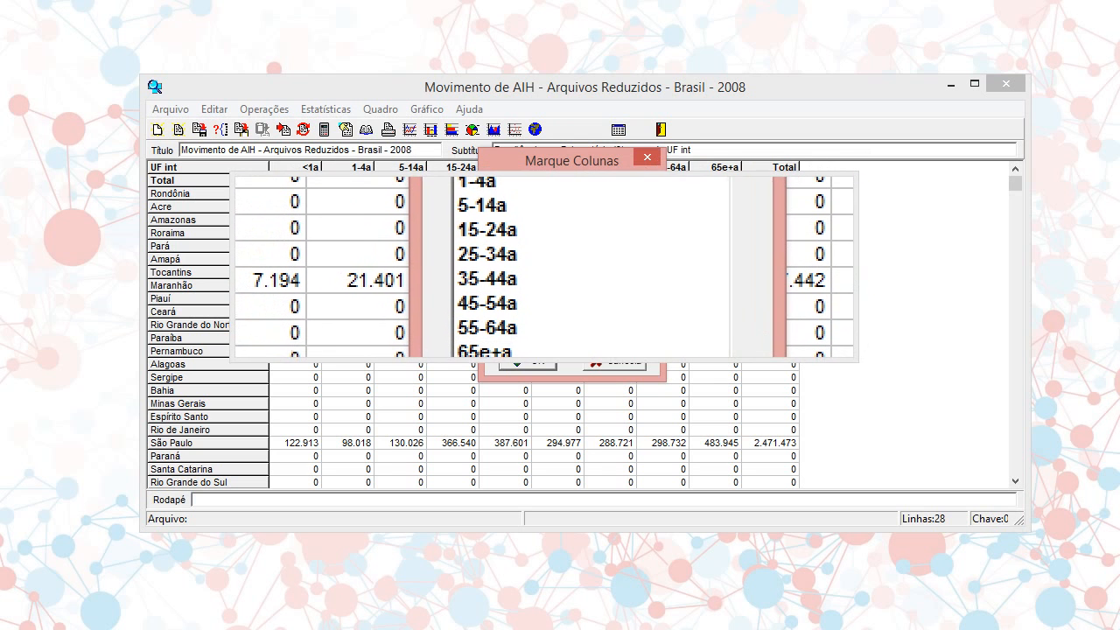
pyautogui.keyDown('shift'); pyautogui.click(546, 271); pyautogui.keyUp('shift')
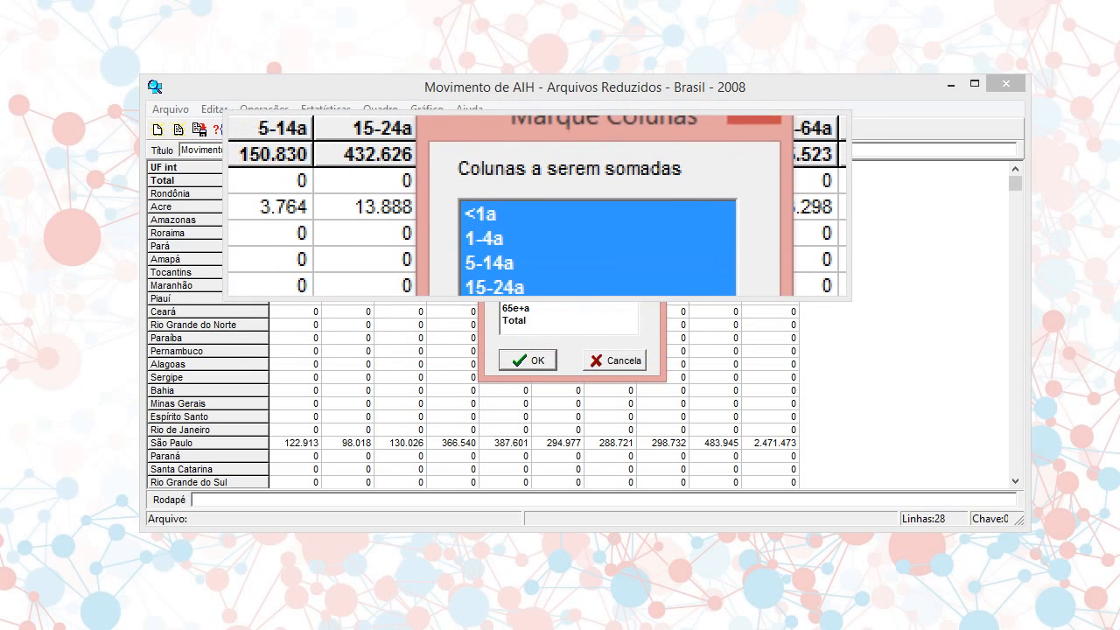
pyautogui.click(539, 209)
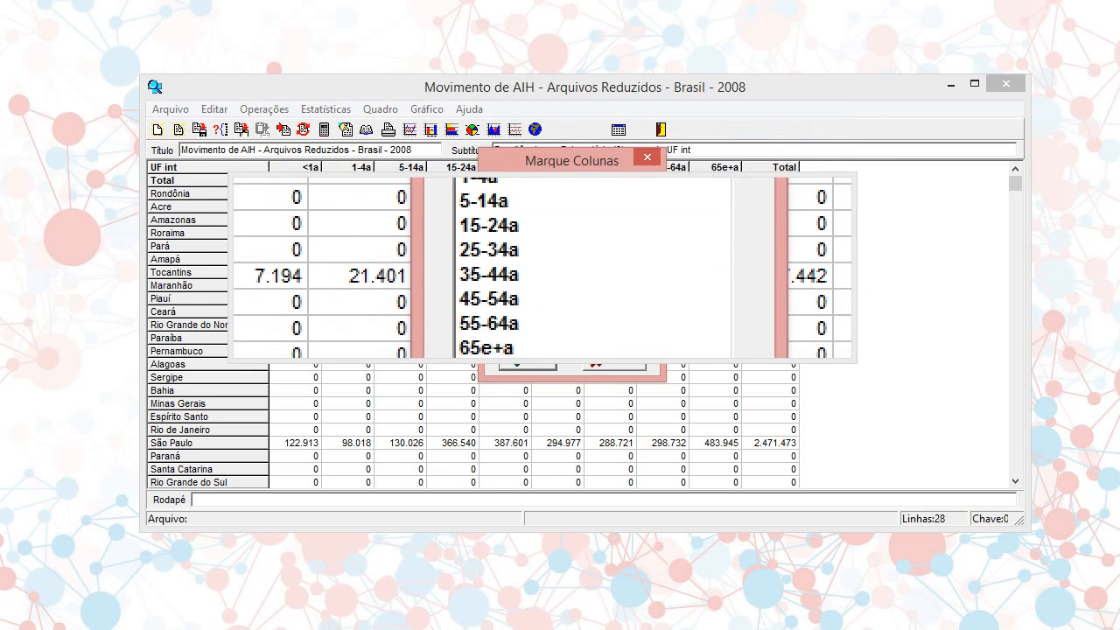
pyautogui.keyDown('shift'); pyautogui.click(534, 259); pyautogui.keyUp('shift')
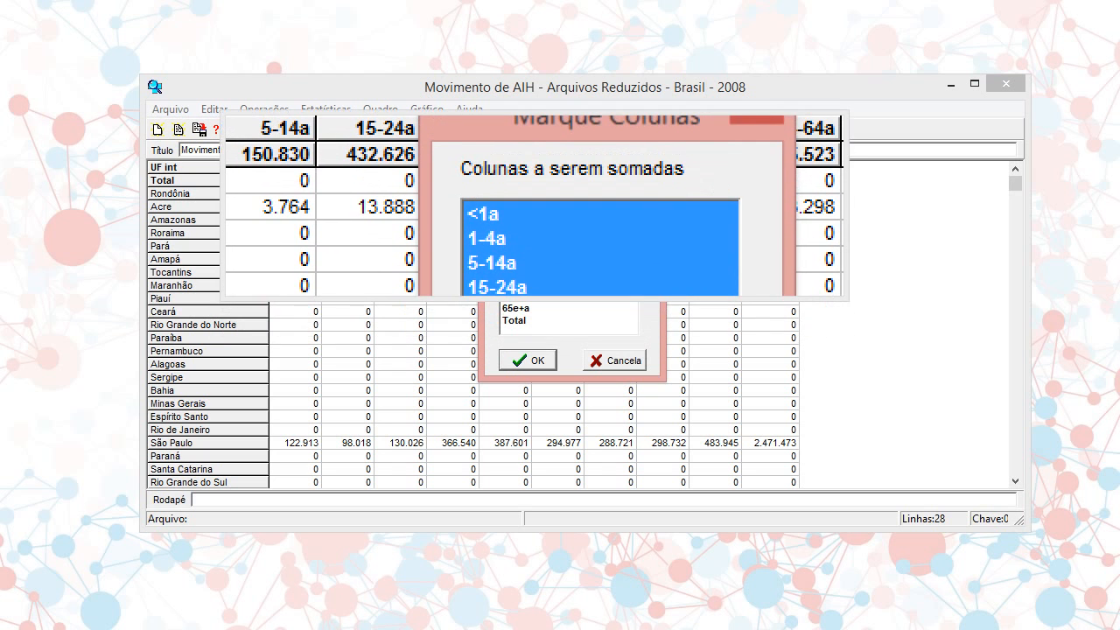
# Step: Mark only the non-adjacent age columns <1a, 5-14a and 25-34a for the sum
pyautogui.click(535, 208)
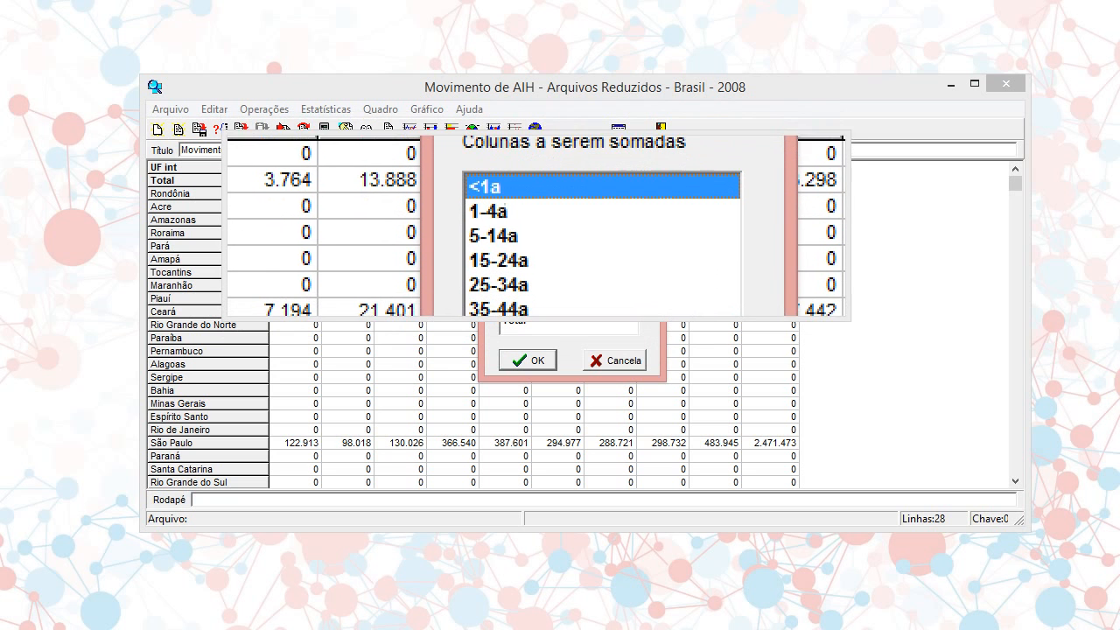
pyautogui.keyDown('ctrl'); pyautogui.click(530, 235); pyautogui.keyUp('ctrl')
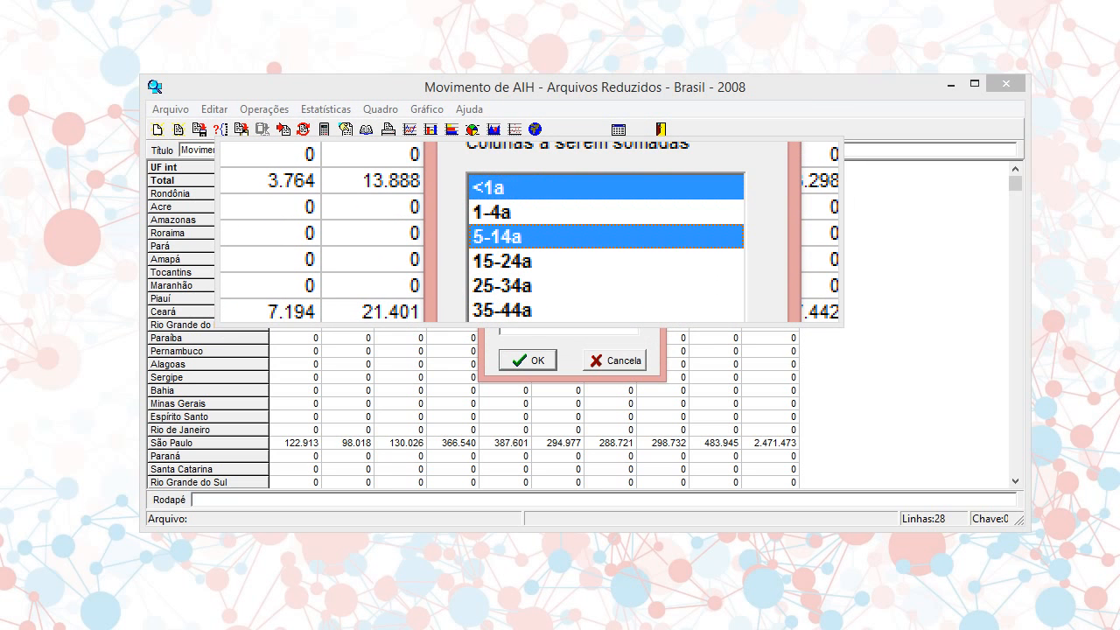
pyautogui.keyDown('ctrl'); pyautogui.click(529, 257); pyautogui.keyUp('ctrl')
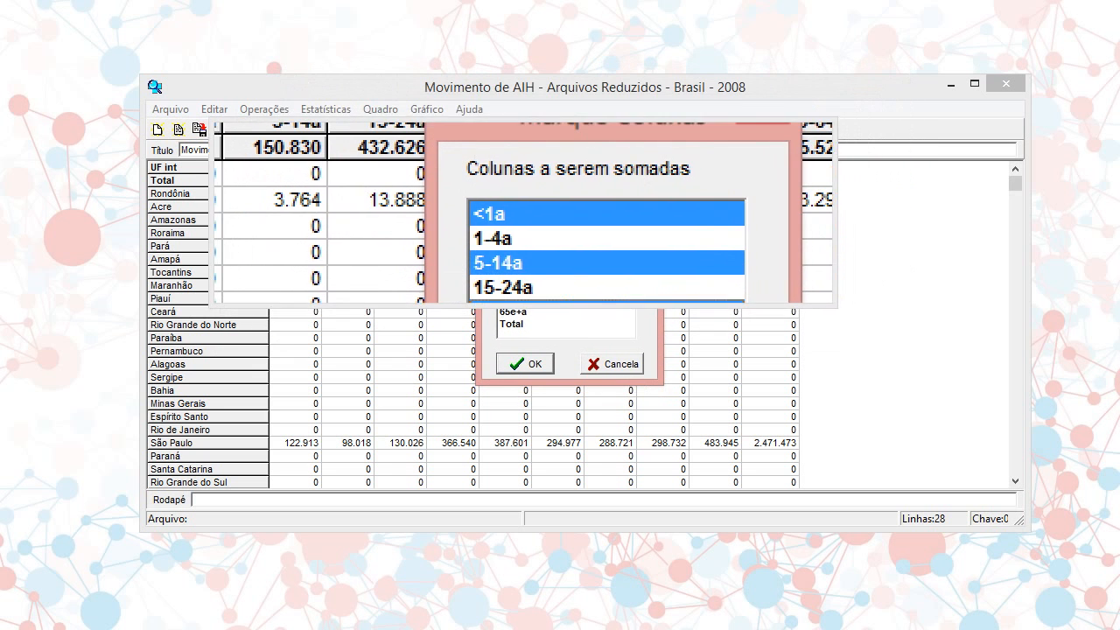
# Step: Mark the whole range of age columns from <1a to 25-34a and add them up in a new column
pyautogui.click(524, 213)
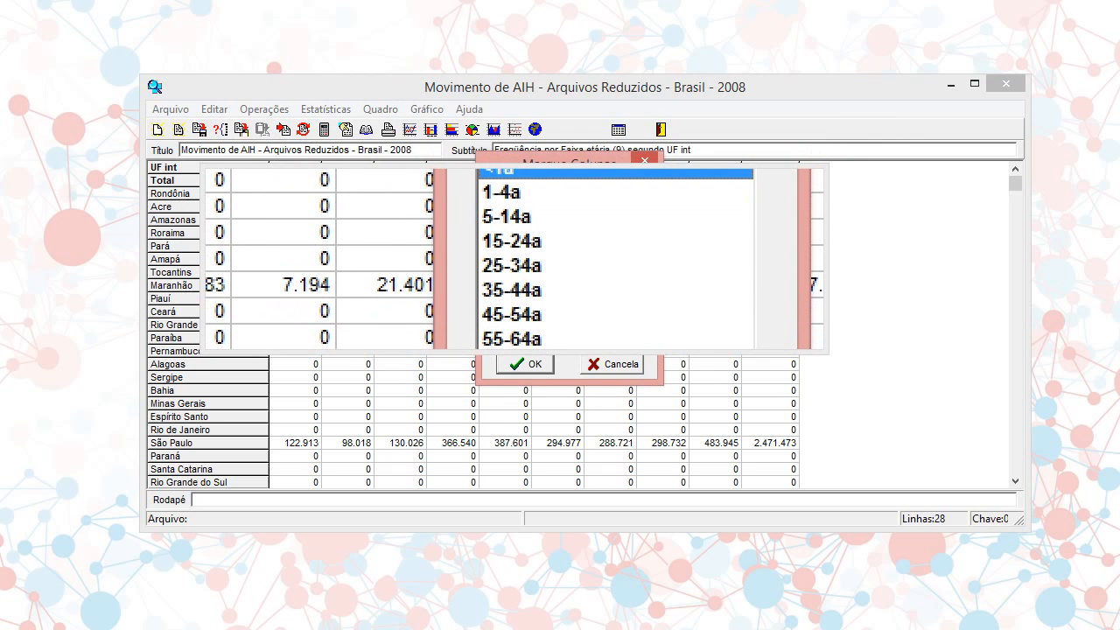
pyautogui.keyDown('shift'); pyautogui.click(514, 262); pyautogui.keyUp('shift')
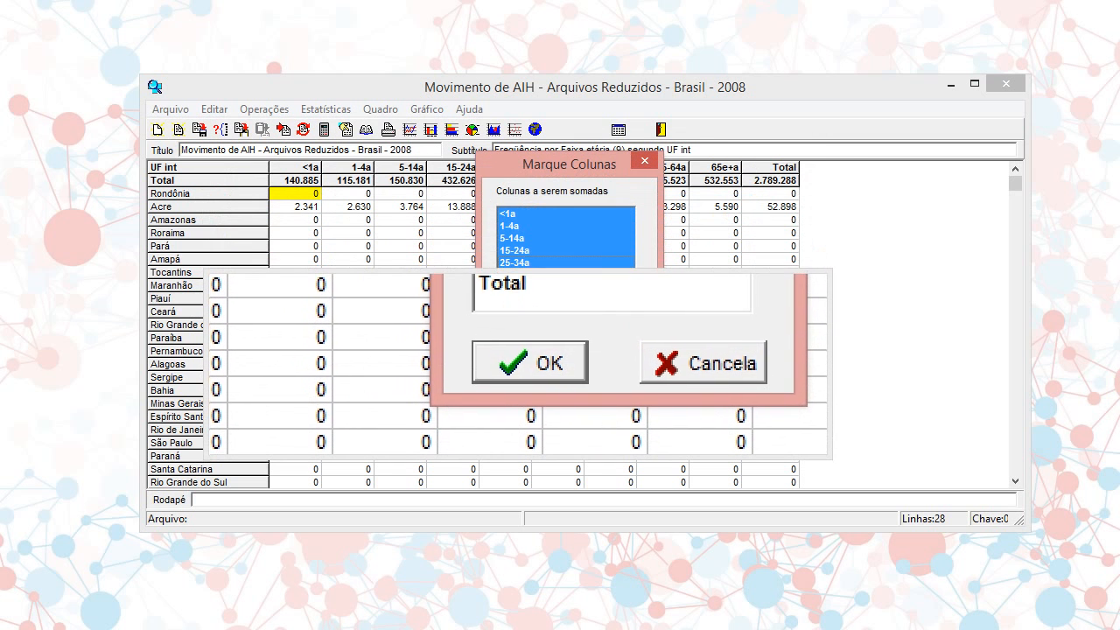
pyautogui.click(518, 364)
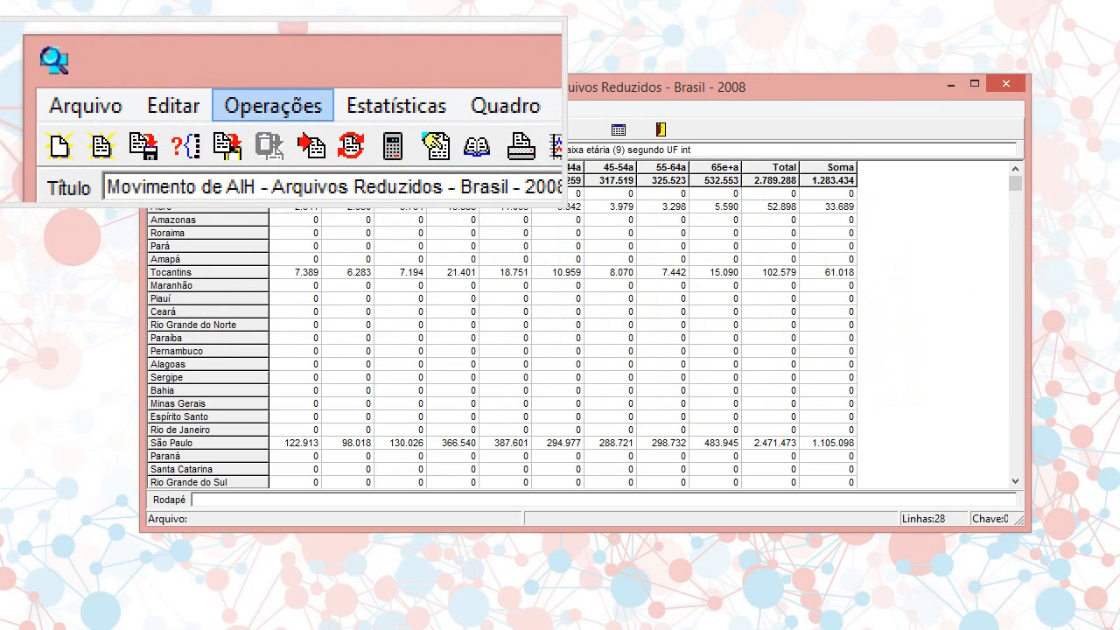
# Step: Sum the adjacent age columns from 35-44a to 65e+a into a new column of the AIH table
pyautogui.click(265, 108)
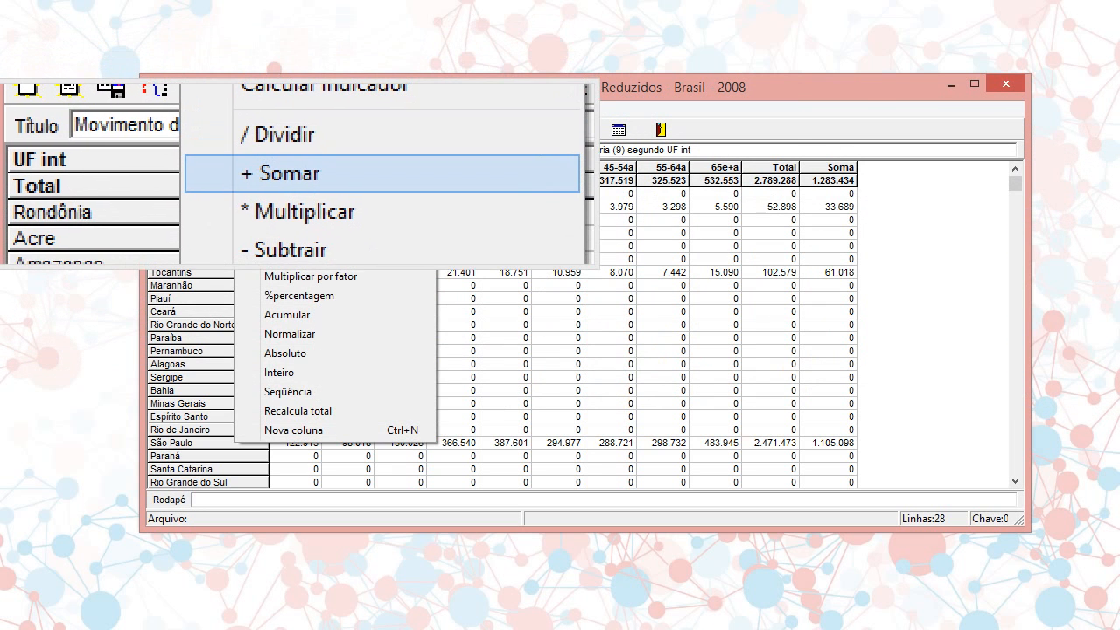
pyautogui.click(288, 218)
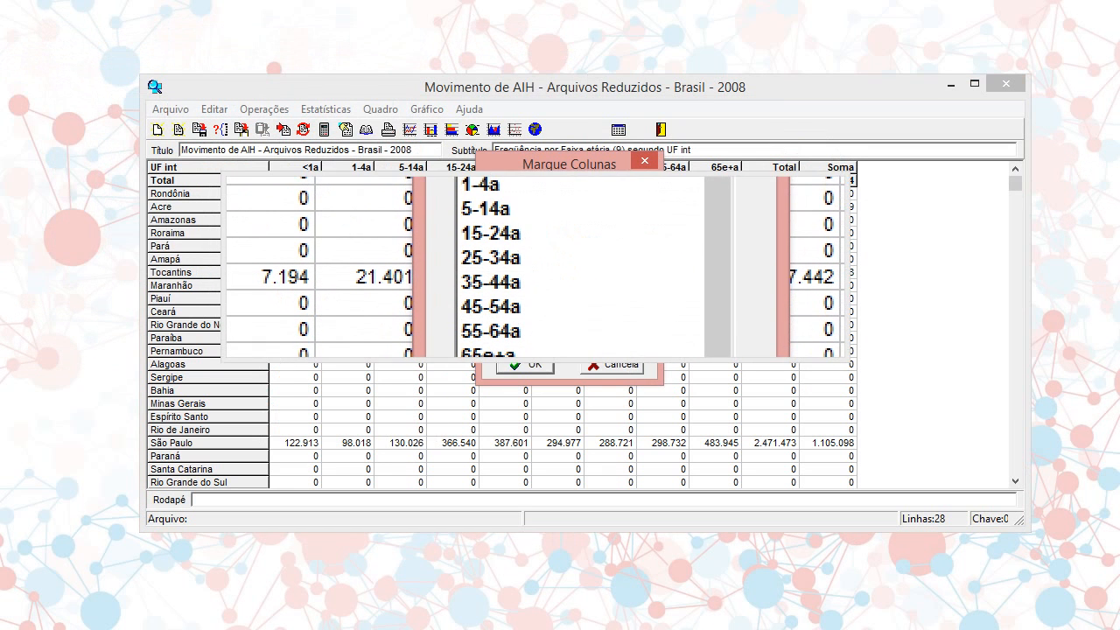
pyautogui.click(536, 273)
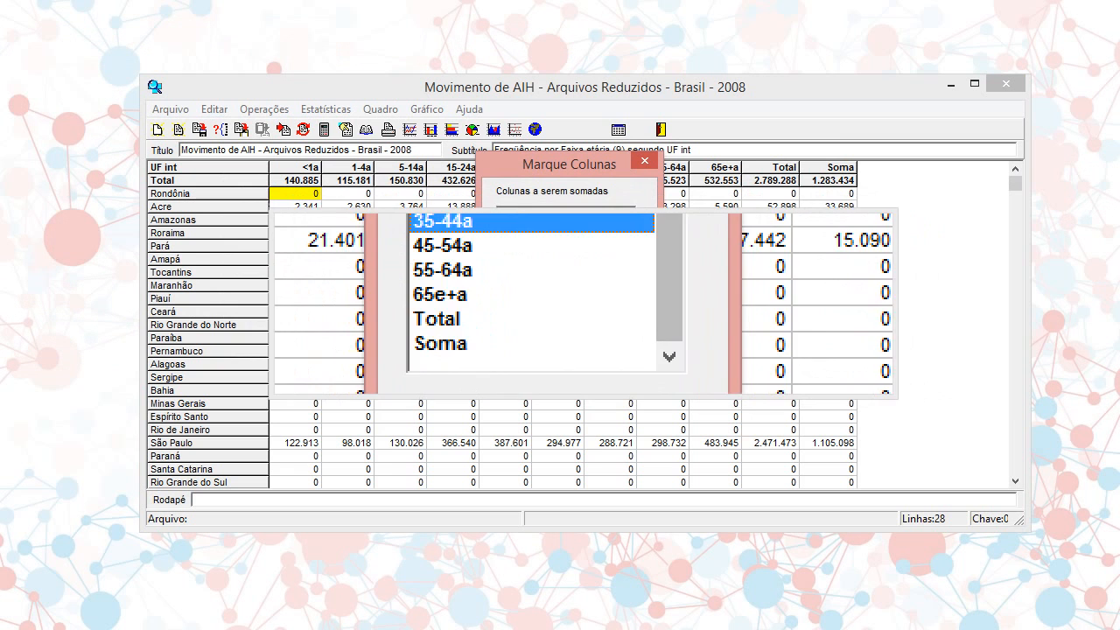
pyautogui.keyDown('shift'); pyautogui.click(522, 302); pyautogui.keyUp('shift')
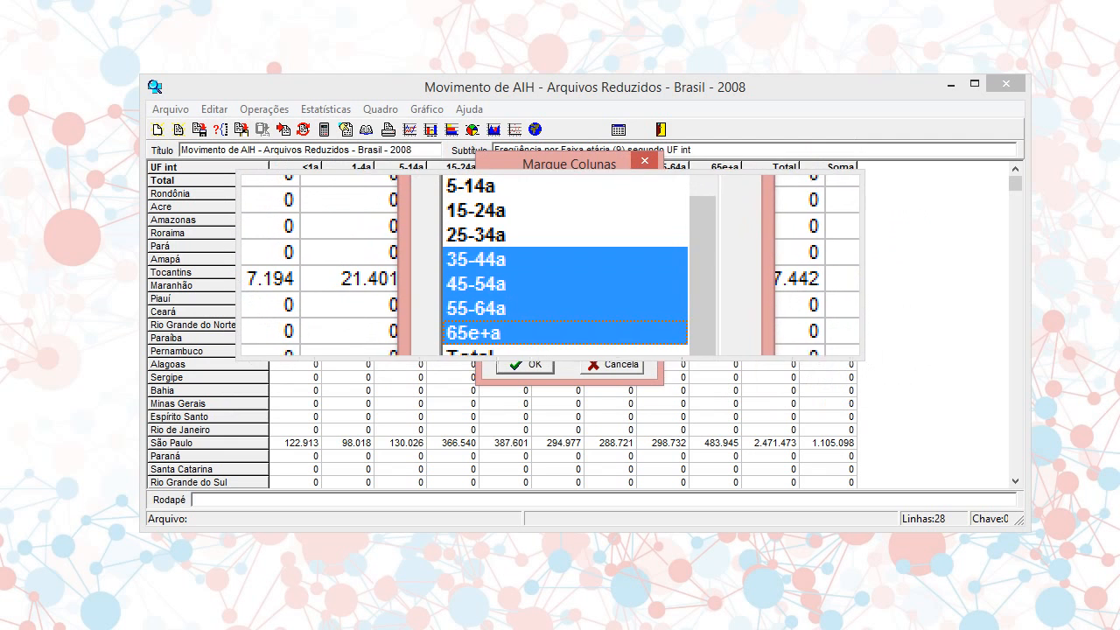
pyautogui.click(548, 261)
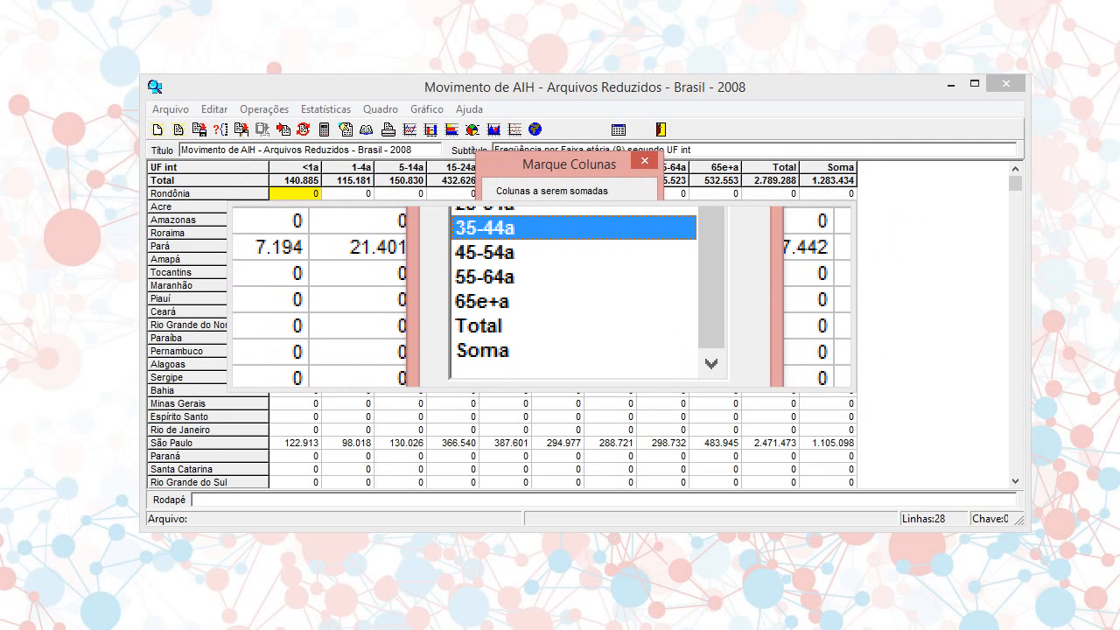
pyautogui.keyDown('shift'); pyautogui.click(525, 301); pyautogui.keyUp('shift')
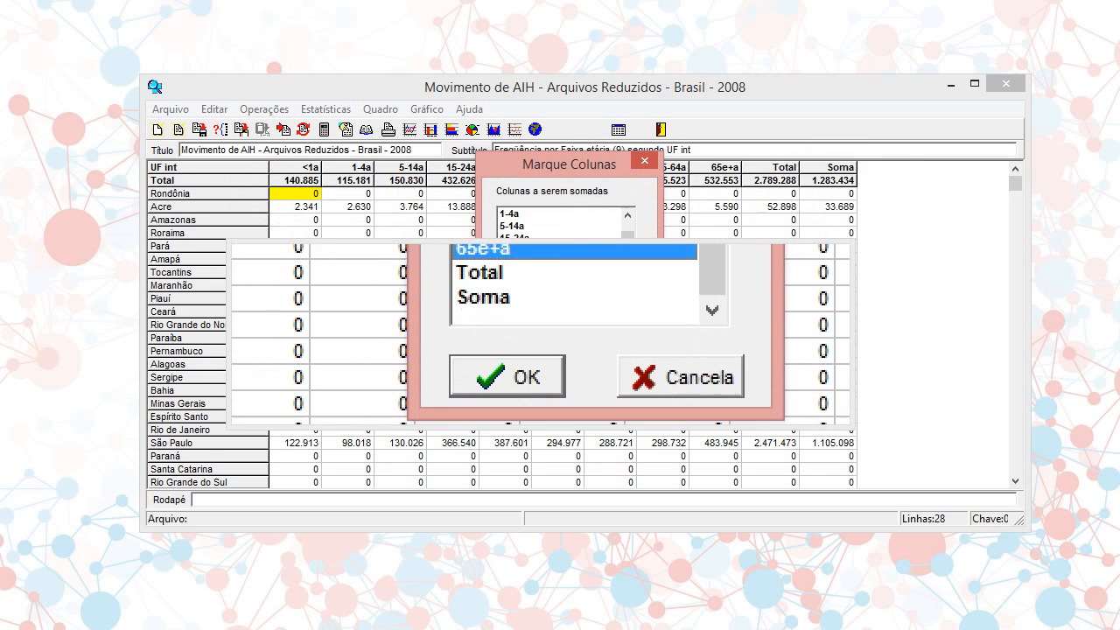
pyautogui.click(539, 362)
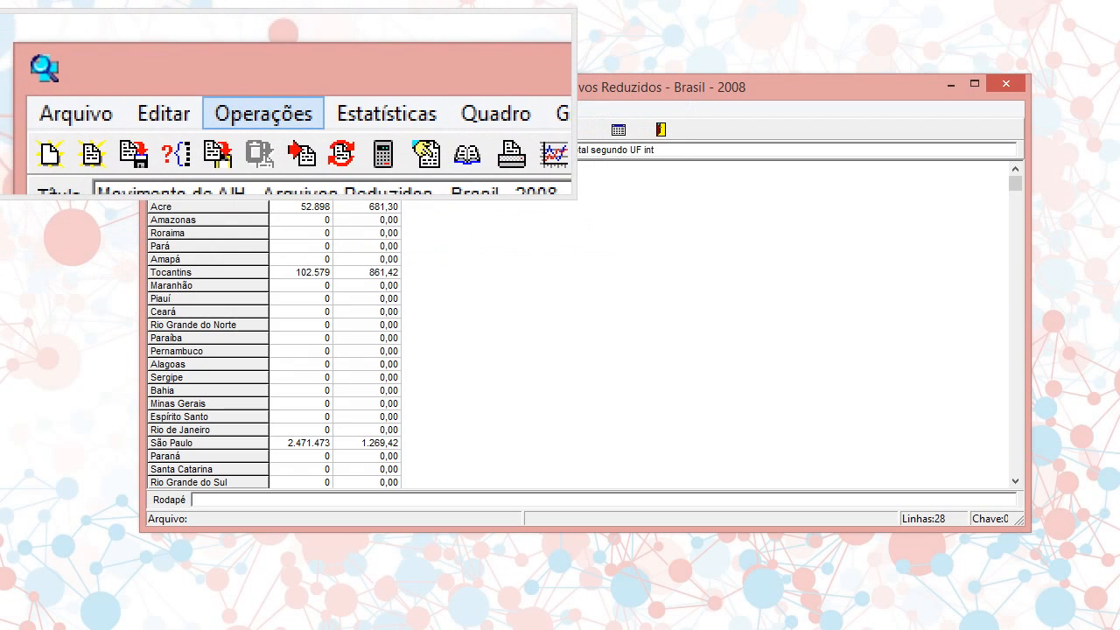
# Step: Multiply the Freqüência column by the Custo Médio column, using them as factor 1 and factor 2
pyautogui.click(287, 104)
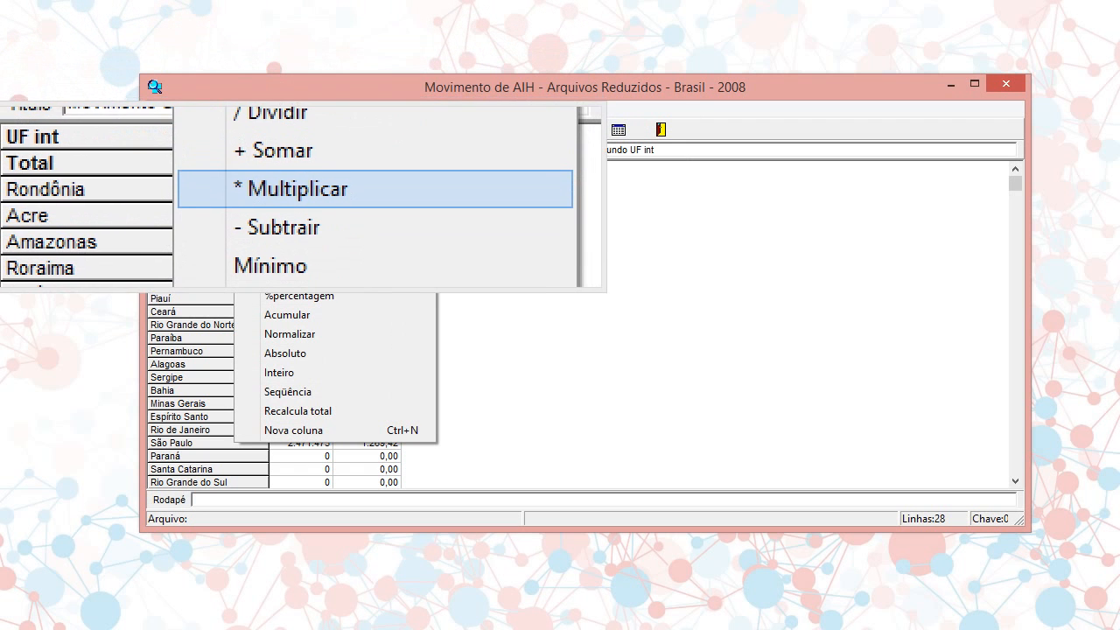
pyautogui.click(302, 194)
pyautogui.moveTo(536, 169); pyautogui.dragTo(539, 161)
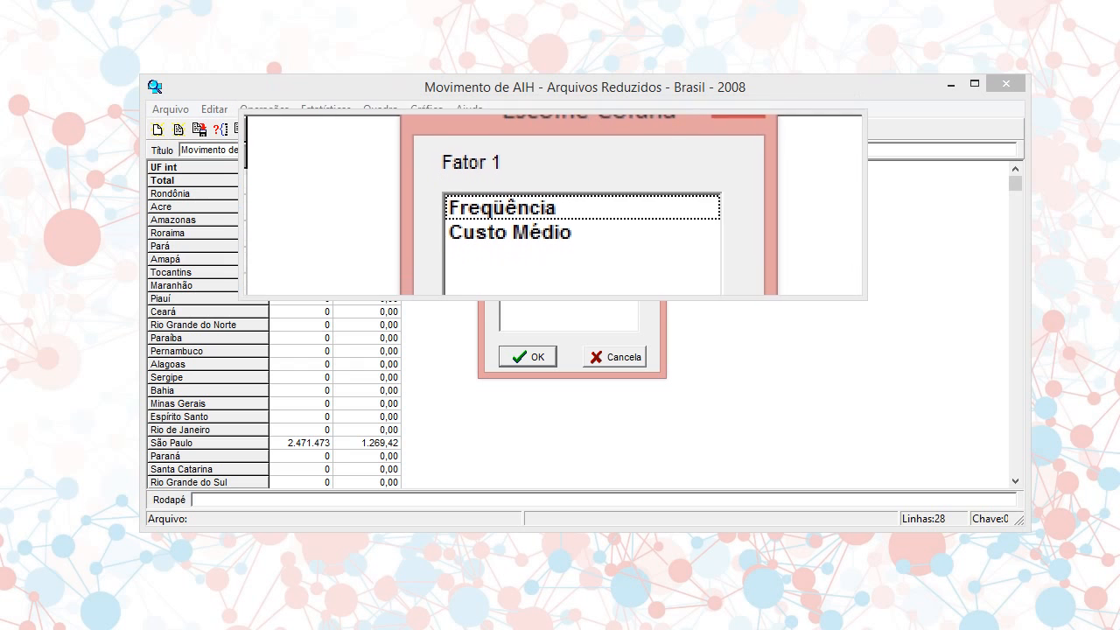
pyautogui.click(550, 204)
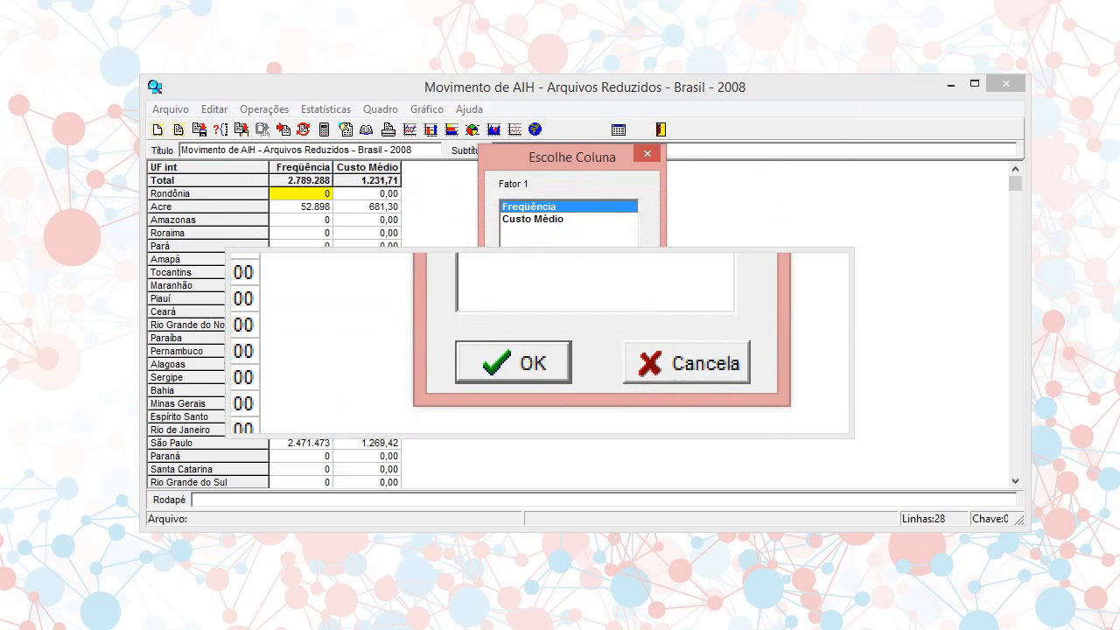
pyautogui.click(536, 355)
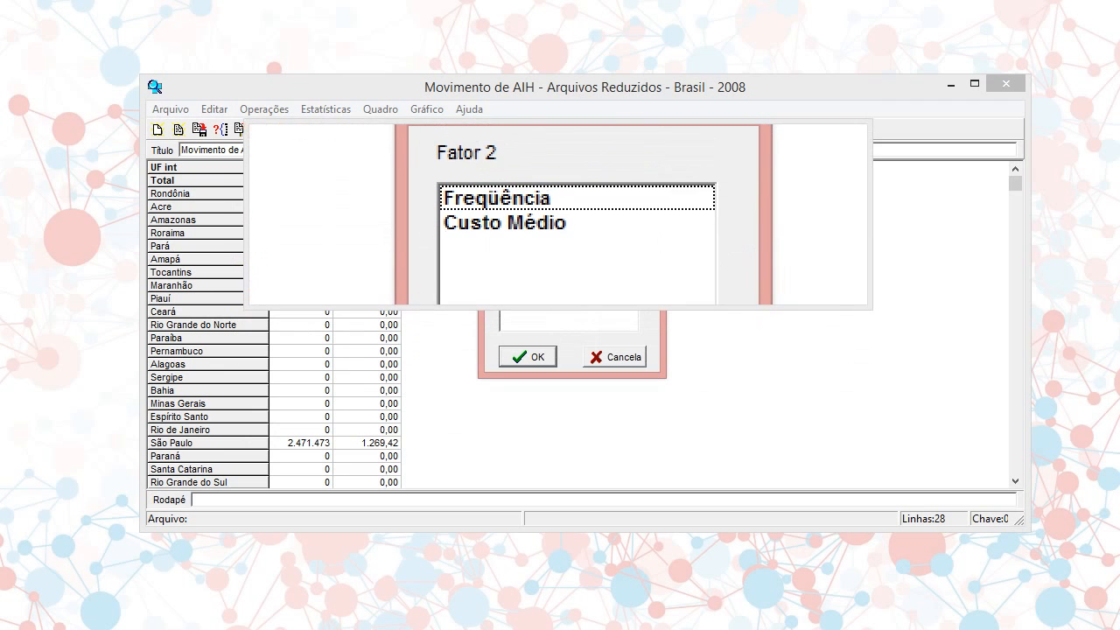
pyautogui.click(560, 219)
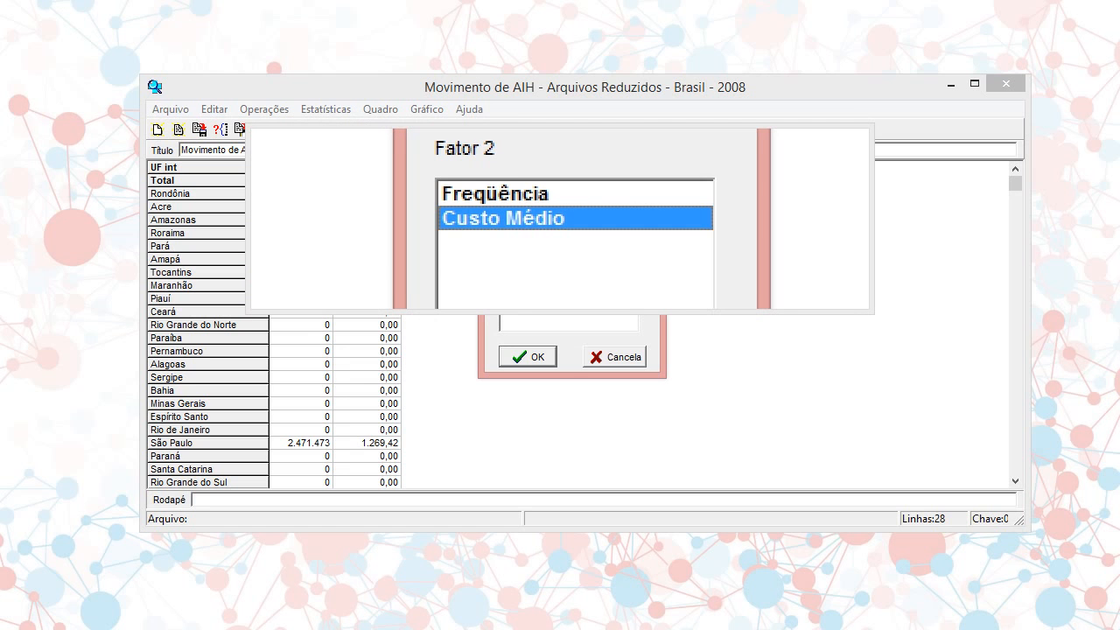
pyautogui.click(537, 355)
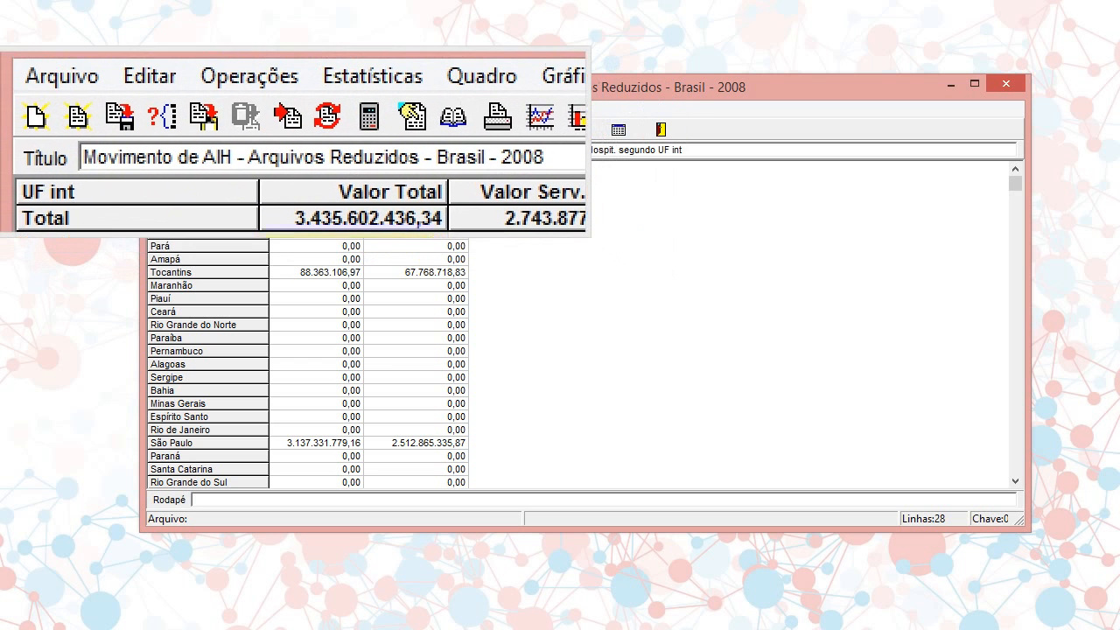
# Step: Subtract the Valor Serv.Hospit. column from the Valor Total column
pyautogui.click(253, 108)
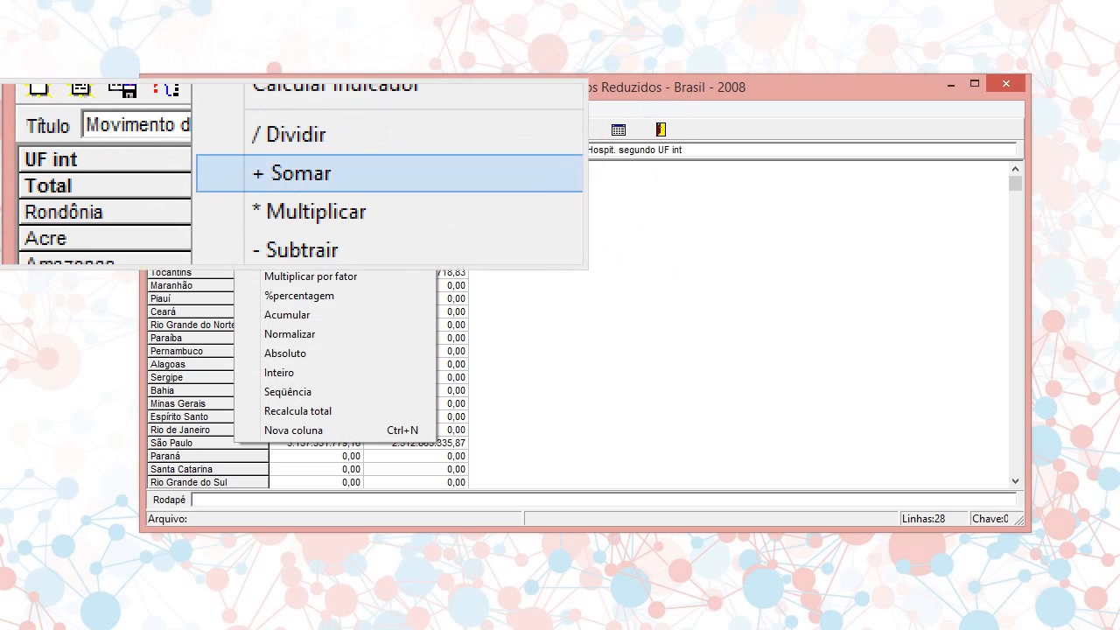
pyautogui.click(285, 212)
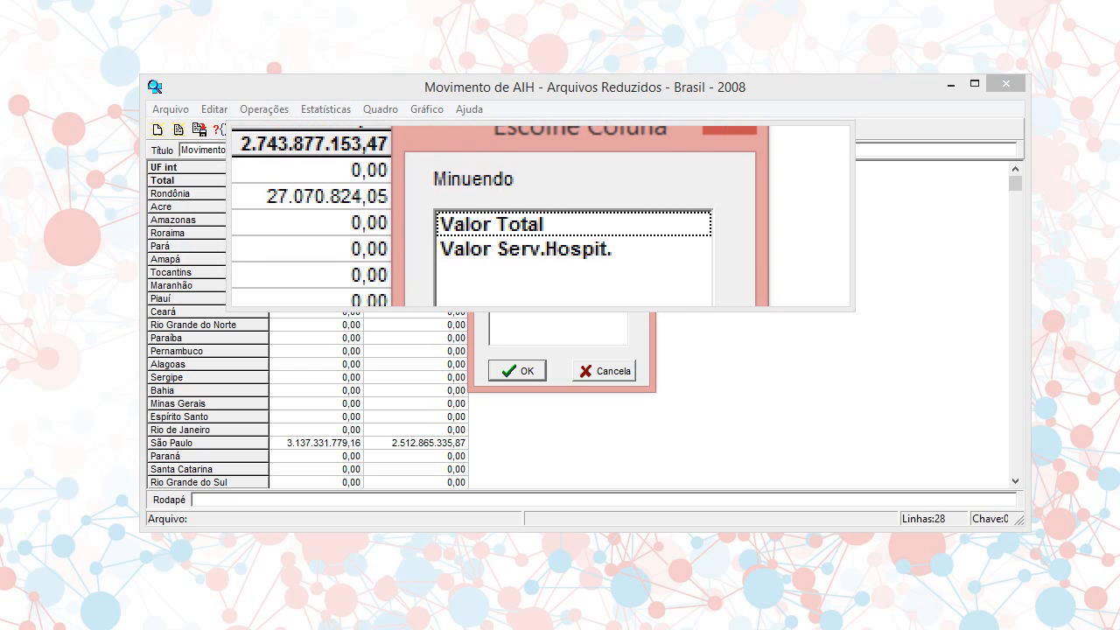
pyautogui.click(541, 216)
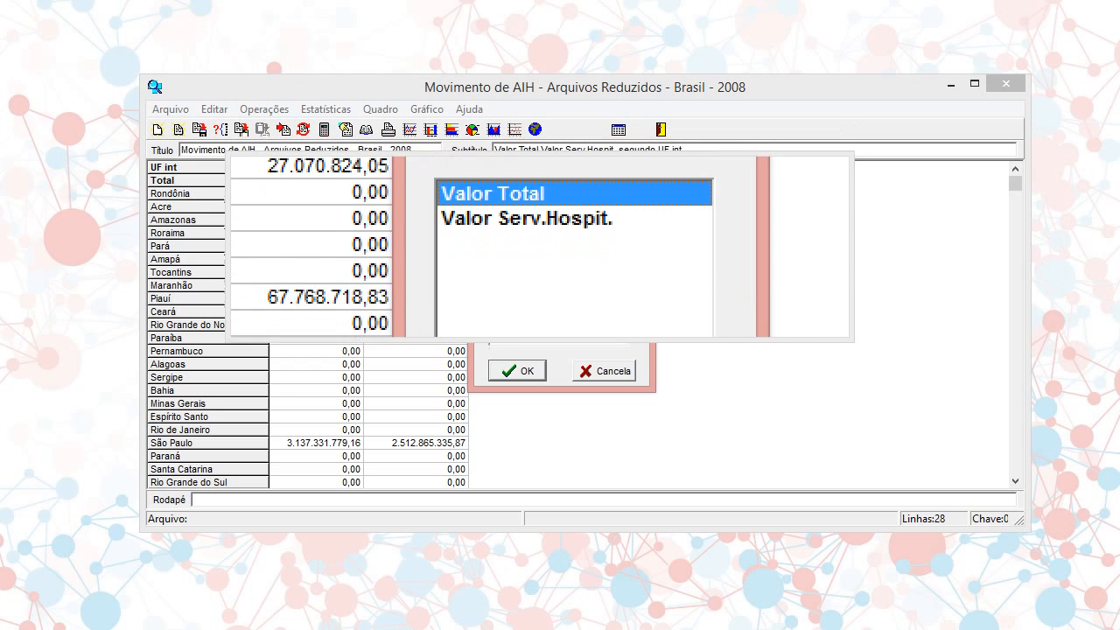
pyautogui.click(523, 368)
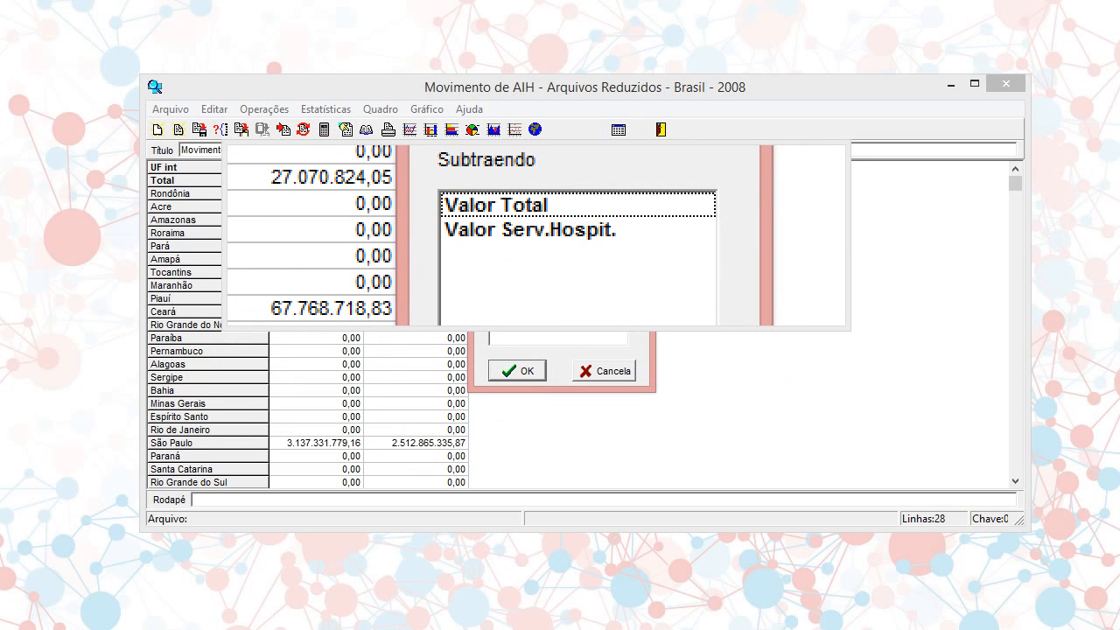
pyautogui.click(531, 231)
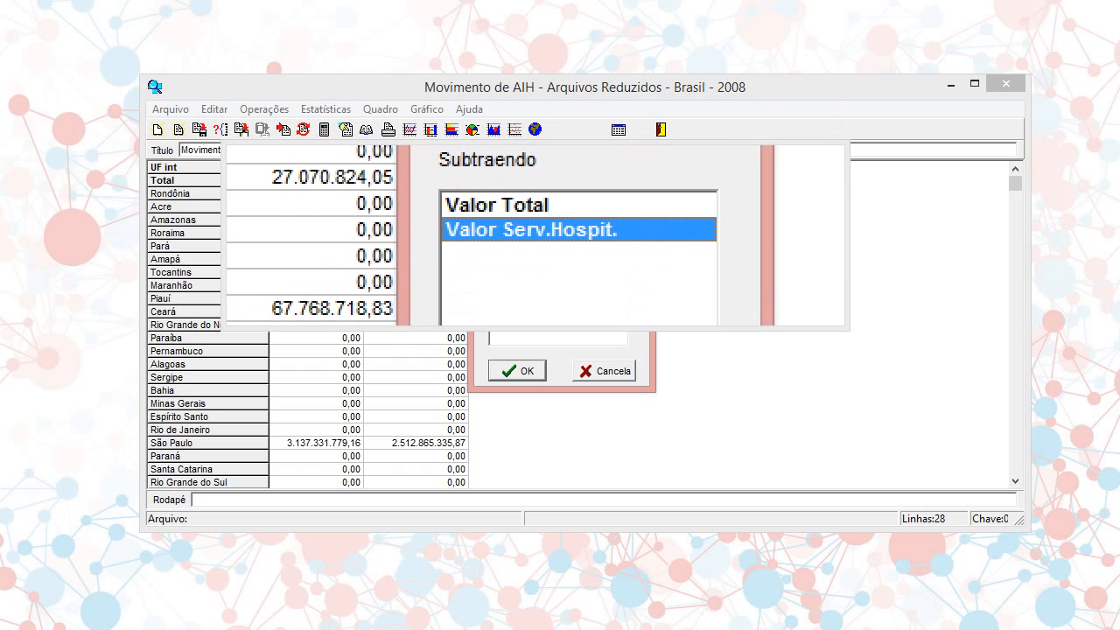
pyautogui.click(530, 372)
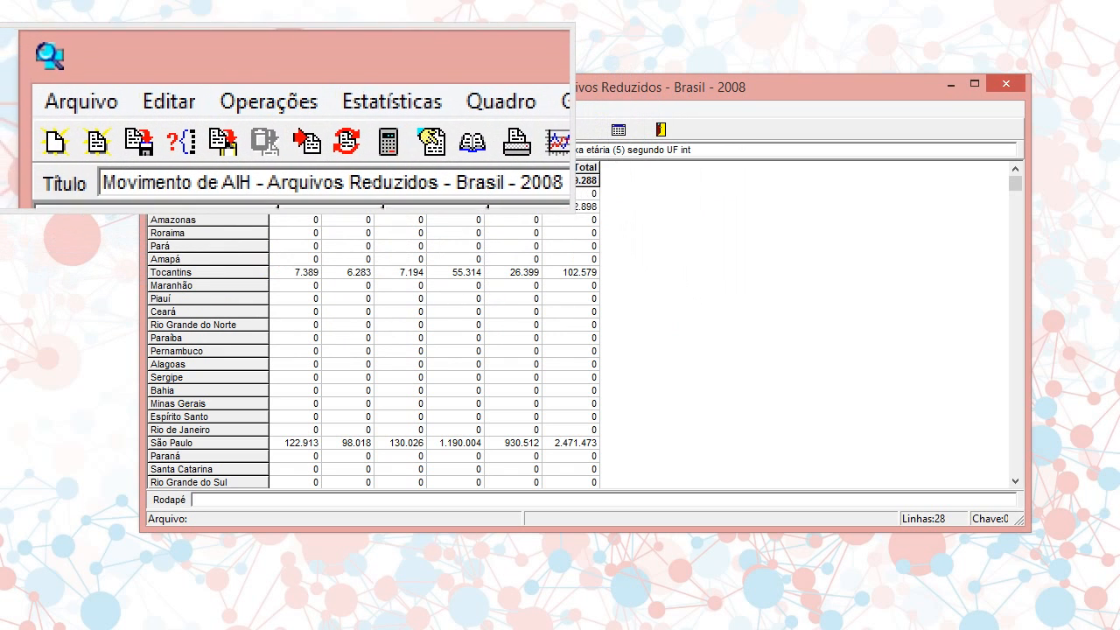
# Step: Compute the minimum across the age columns from <1a to 50e+a, leaving out the Total column
pyautogui.click(264, 109)
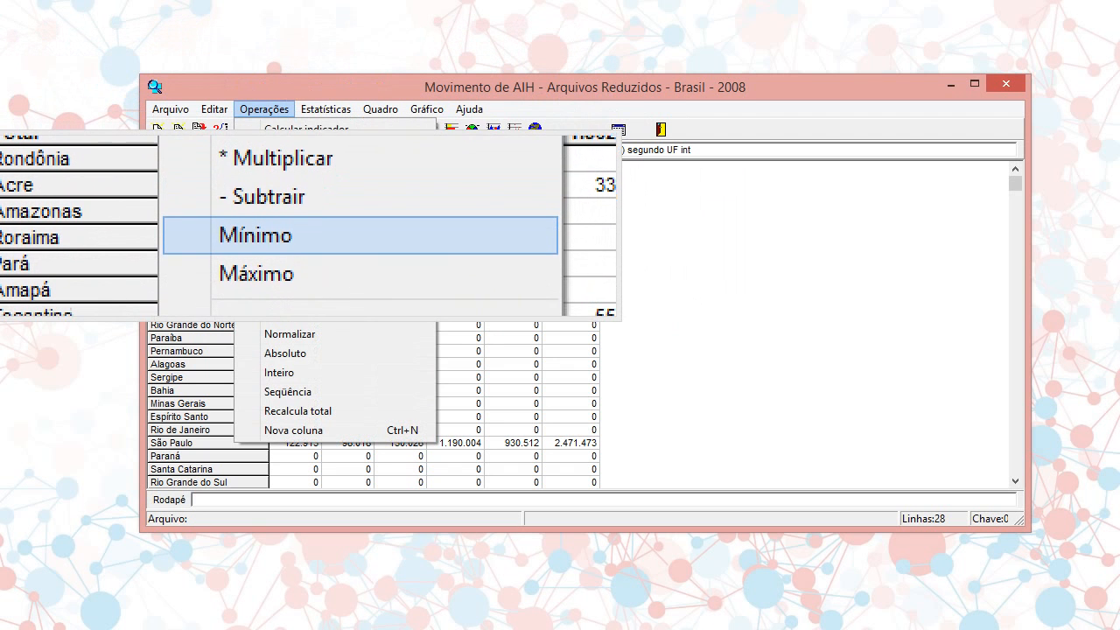
pyautogui.click(309, 231)
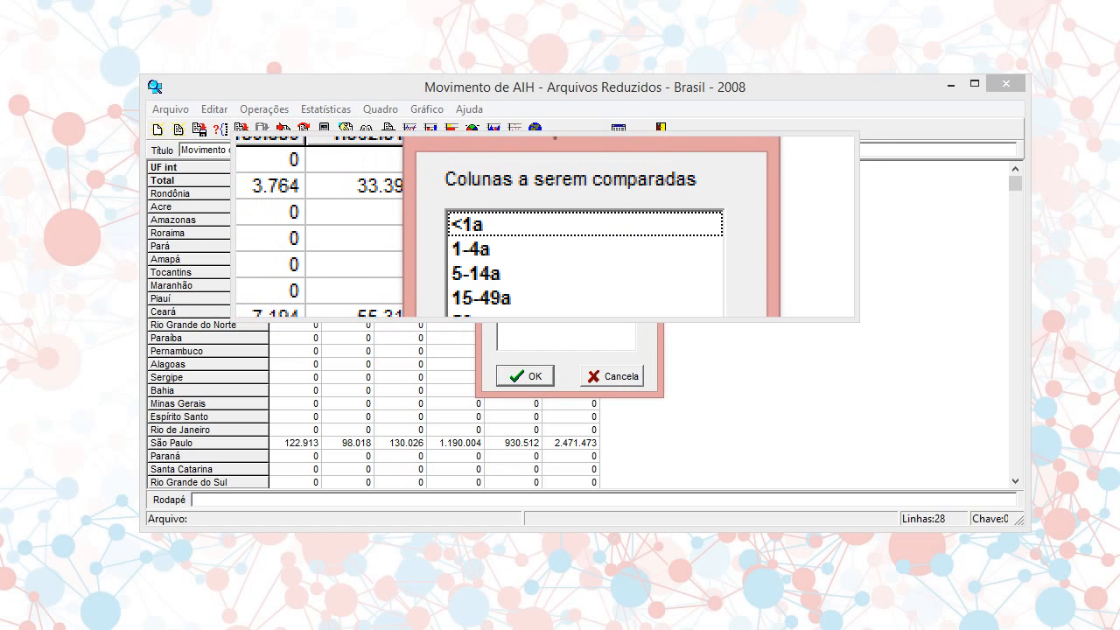
pyautogui.click(543, 226)
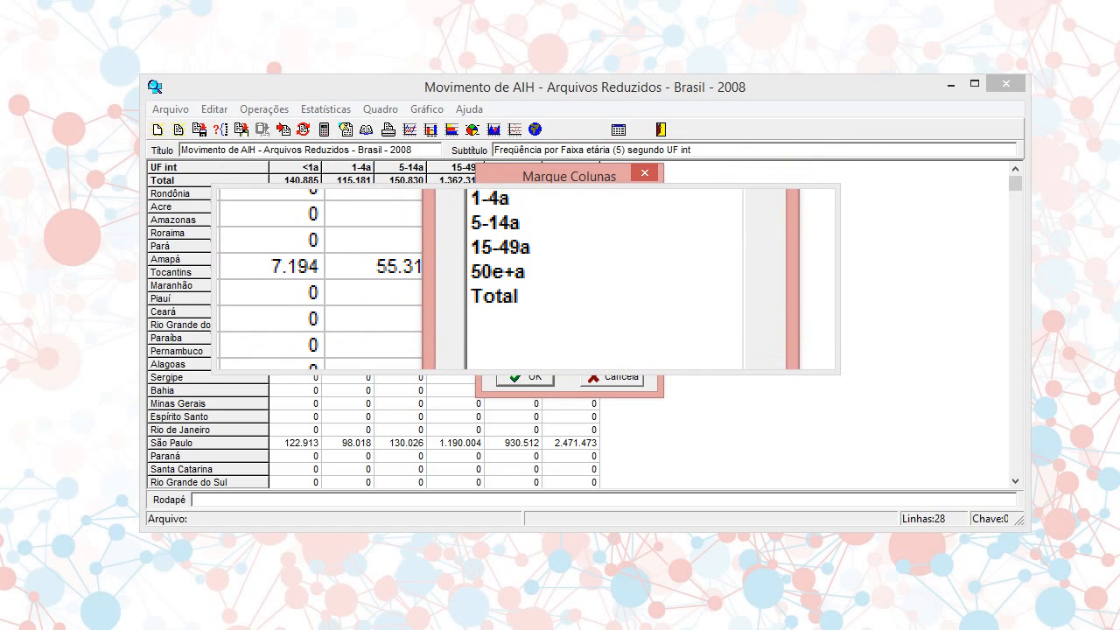
pyautogui.keyDown('shift'); pyautogui.click(527, 276); pyautogui.keyUp('shift')
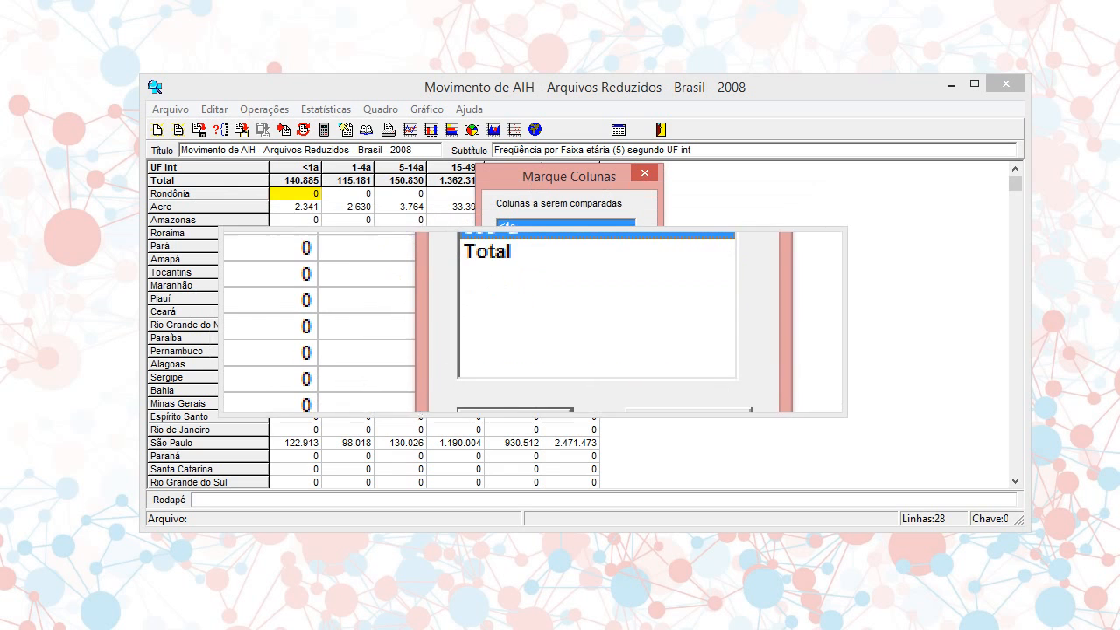
pyautogui.click(529, 376)
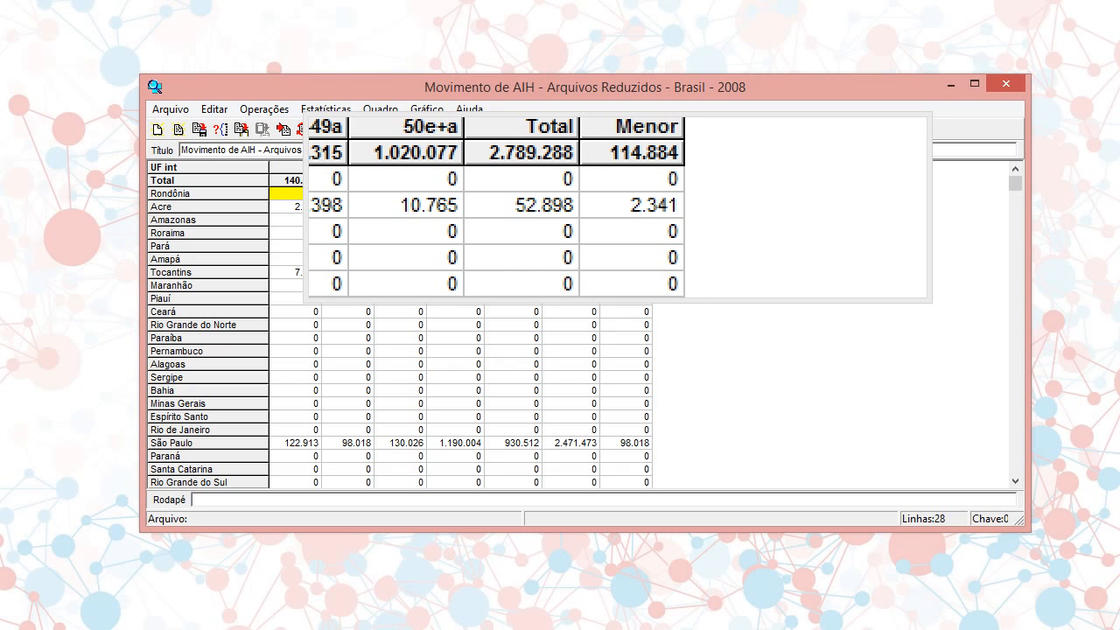
pyautogui.click(618, 208)
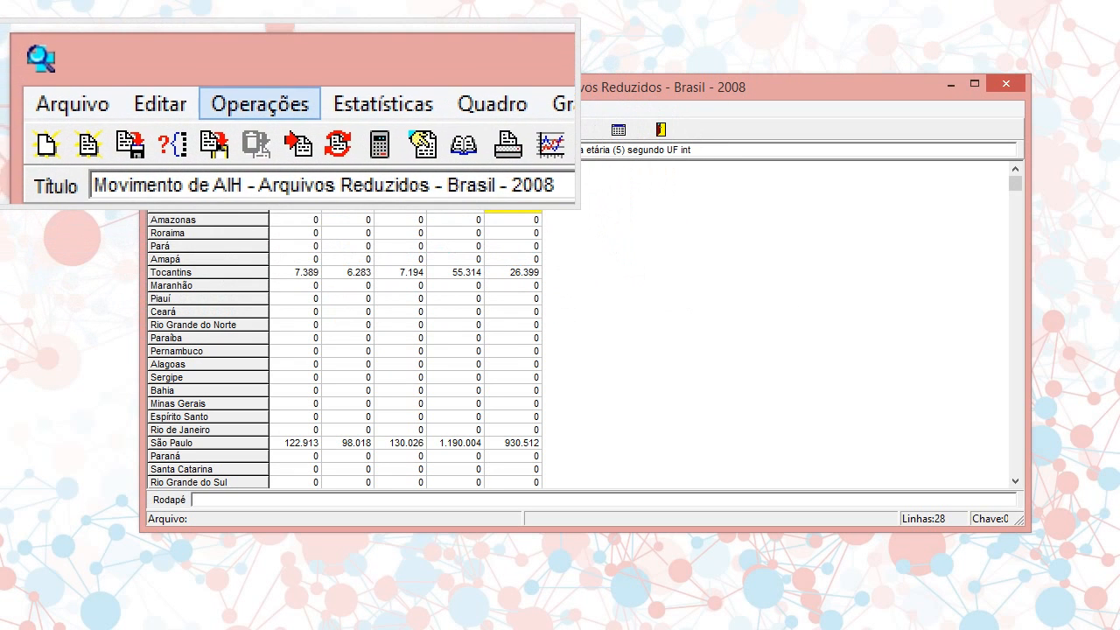
# Step: Compute the maximum across all age columns from <1a to 50e+a
pyautogui.click(264, 109)
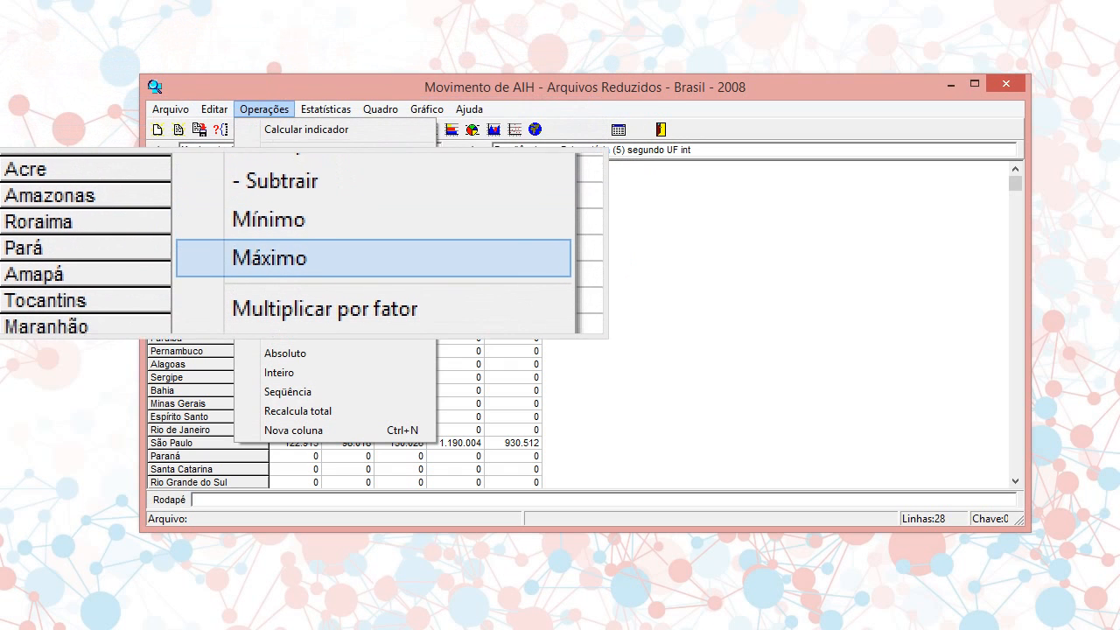
pyautogui.click(293, 235)
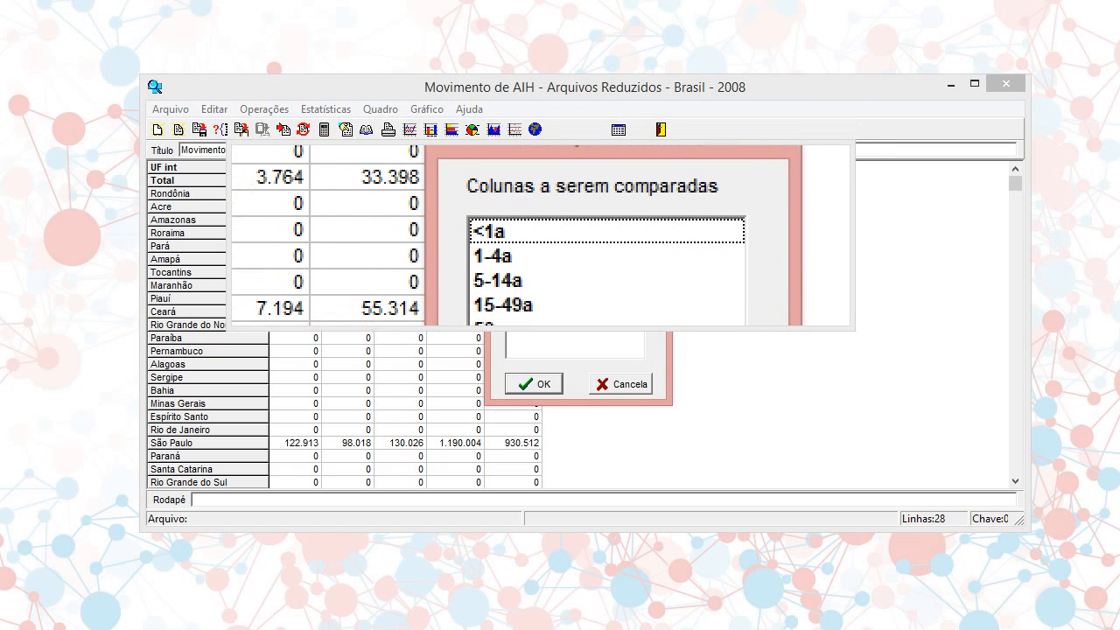
pyautogui.click(541, 234)
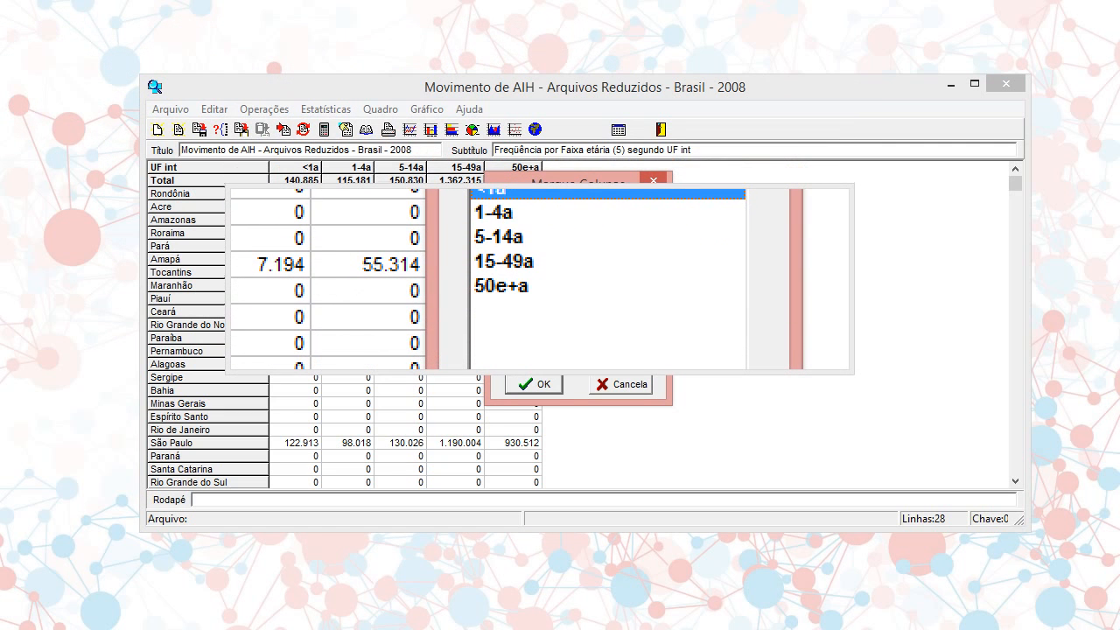
pyautogui.keyDown('shift'); pyautogui.click(540, 278); pyautogui.keyUp('shift')
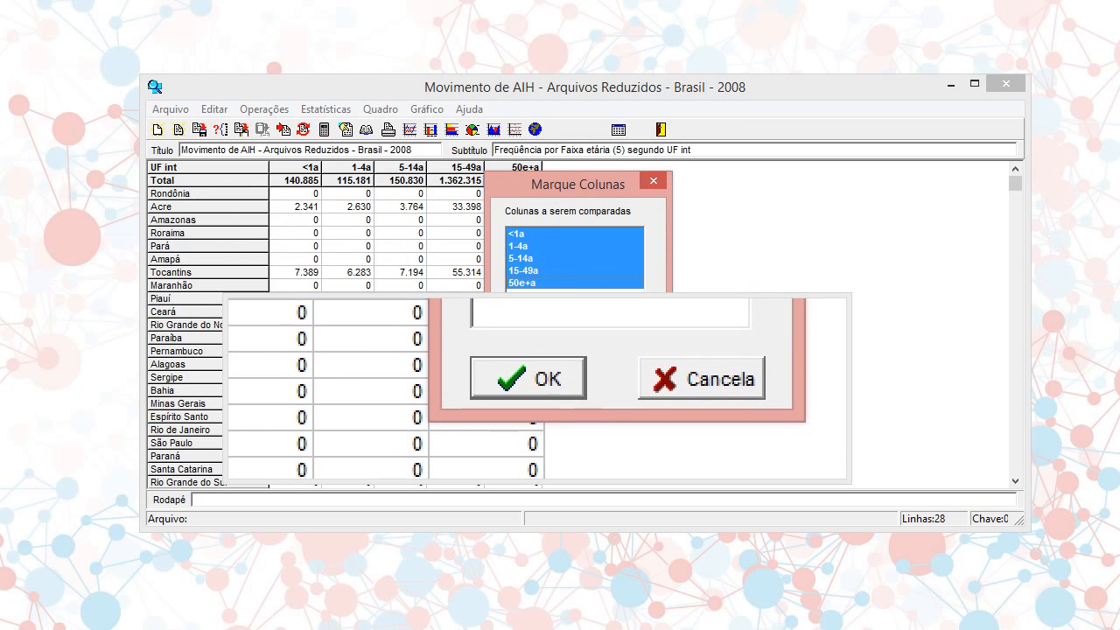
pyautogui.press('Return')
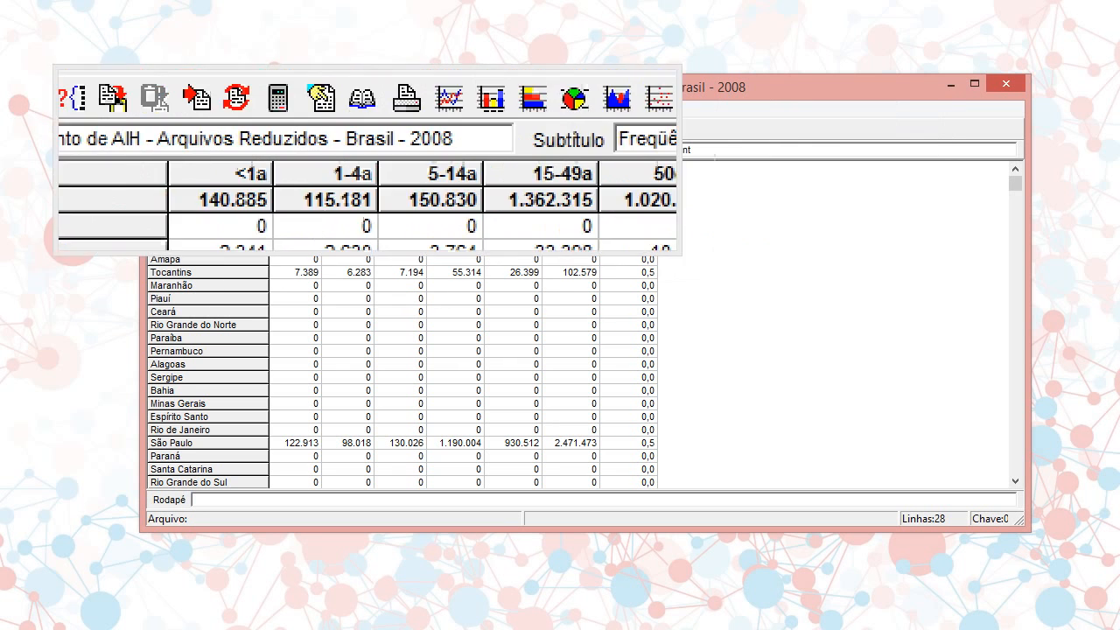
# Step: Multiply the Quociente column by a factor of 100
pyautogui.click(248, 109)
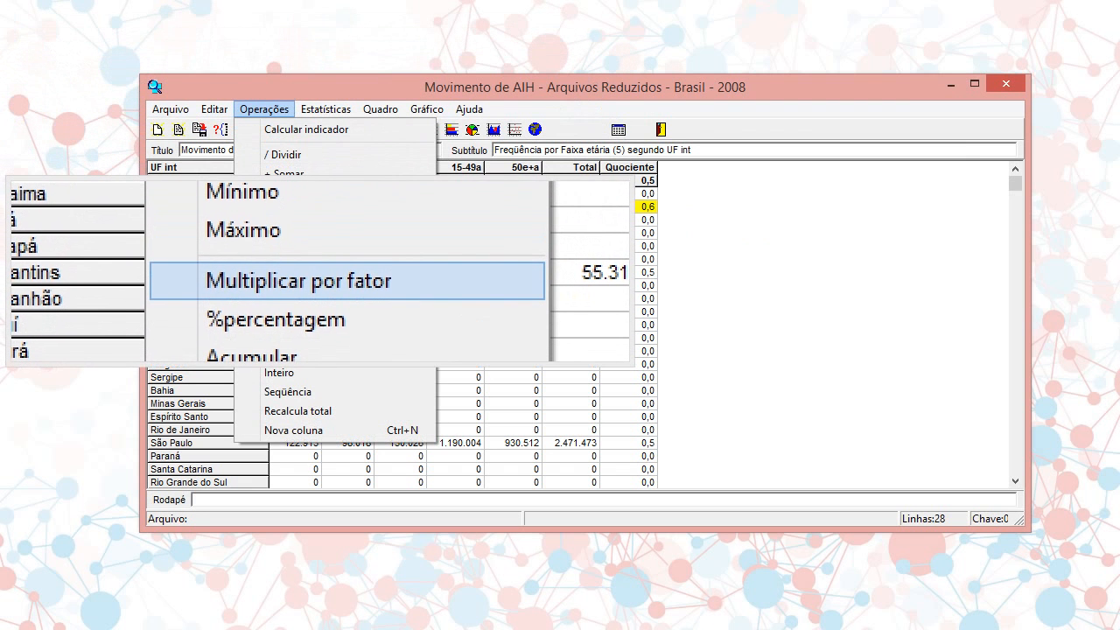
pyautogui.click(320, 275)
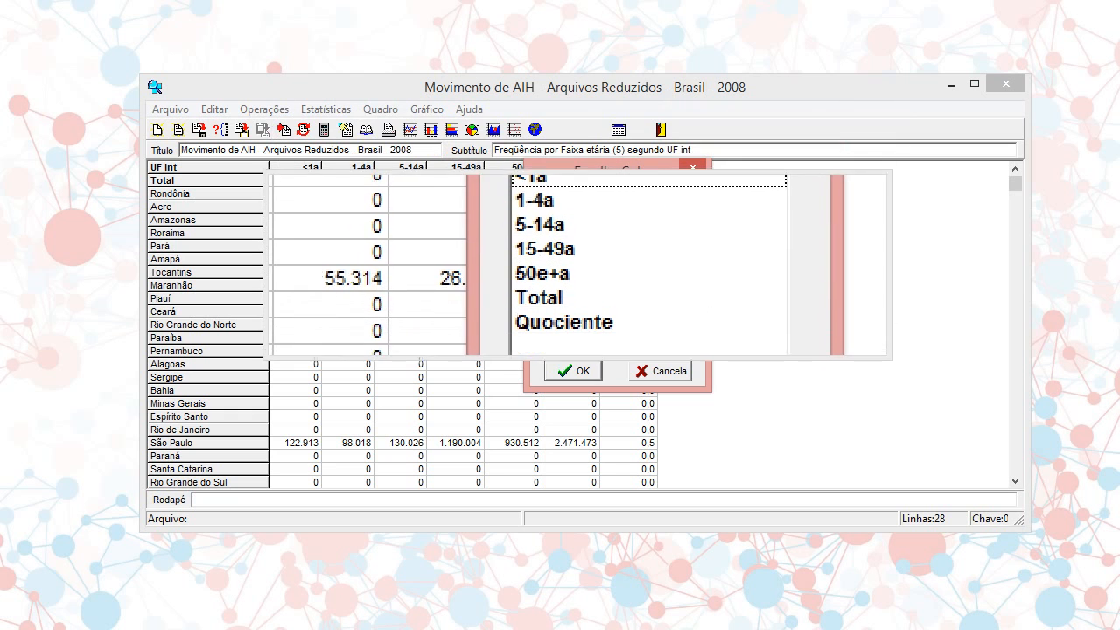
pyautogui.click(580, 293)
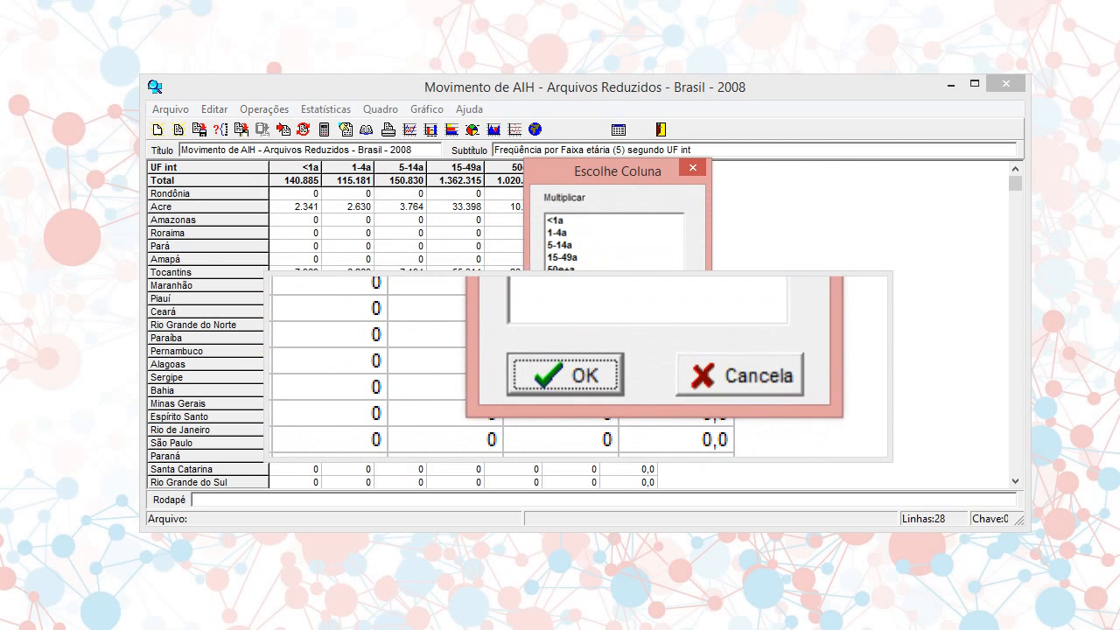
pyautogui.click(573, 368)
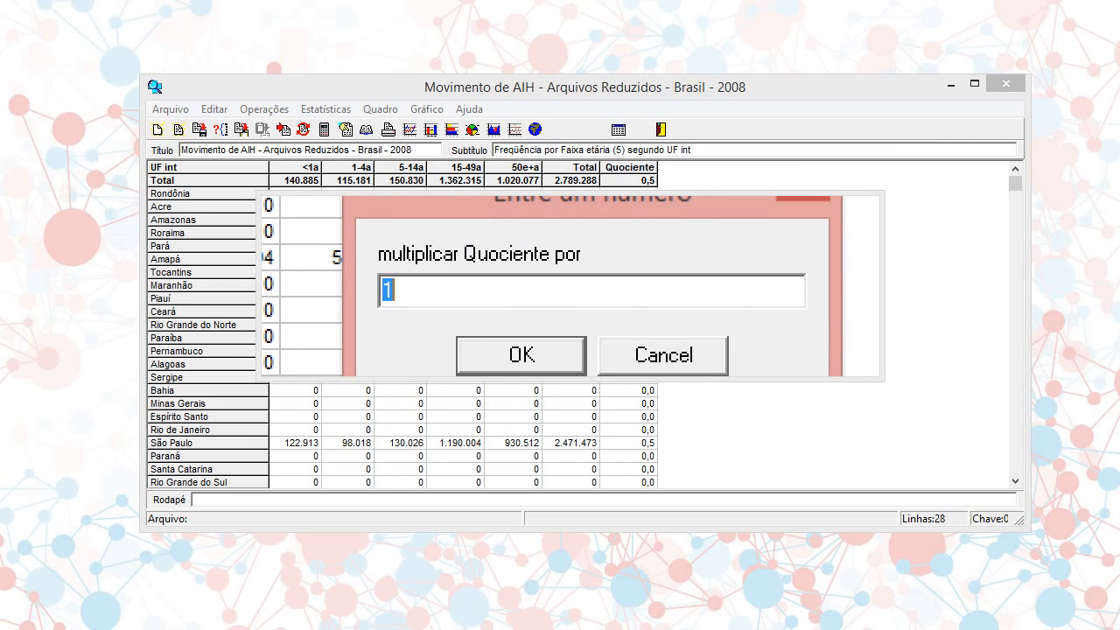
pyautogui.write('100')
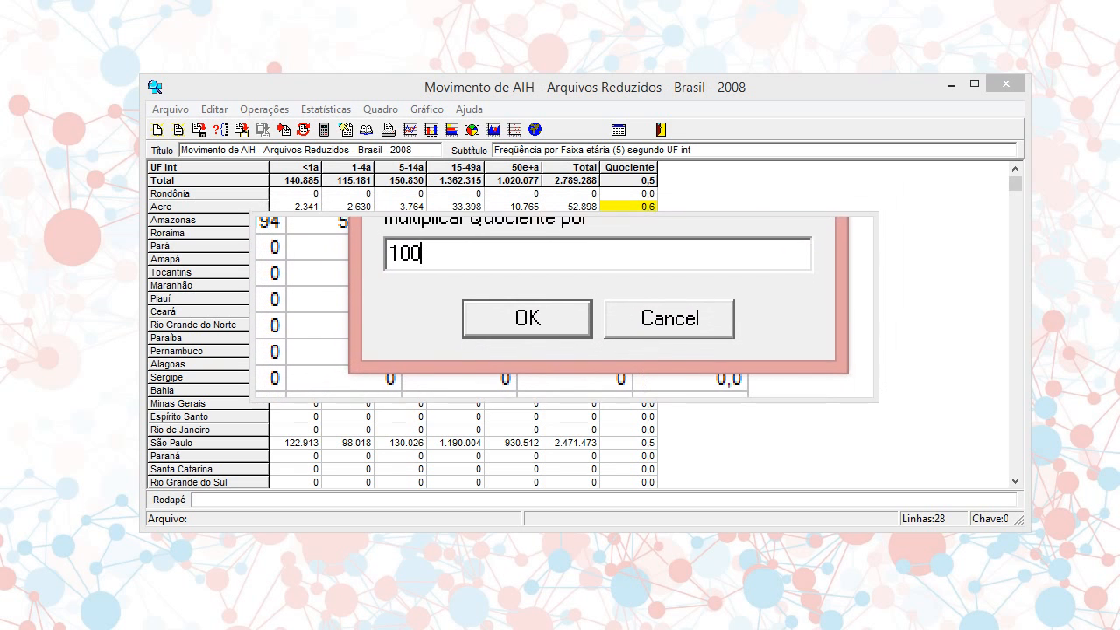
pyautogui.press('Return')
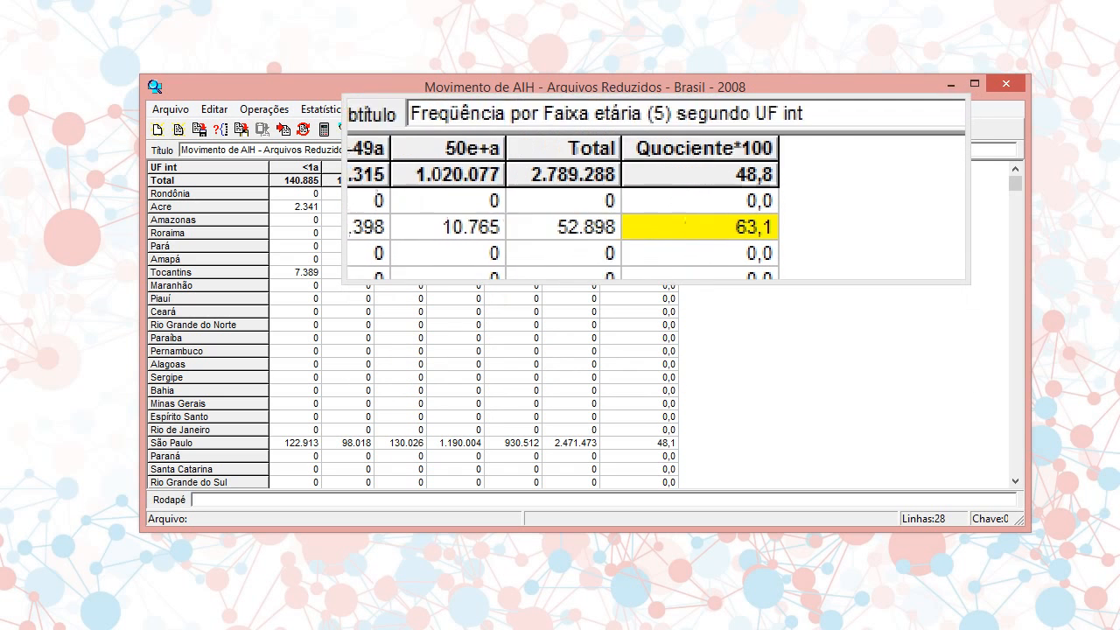
# Step: Multiply the Quociente*100 column by a factor of 0,01
pyautogui.click(264, 109)
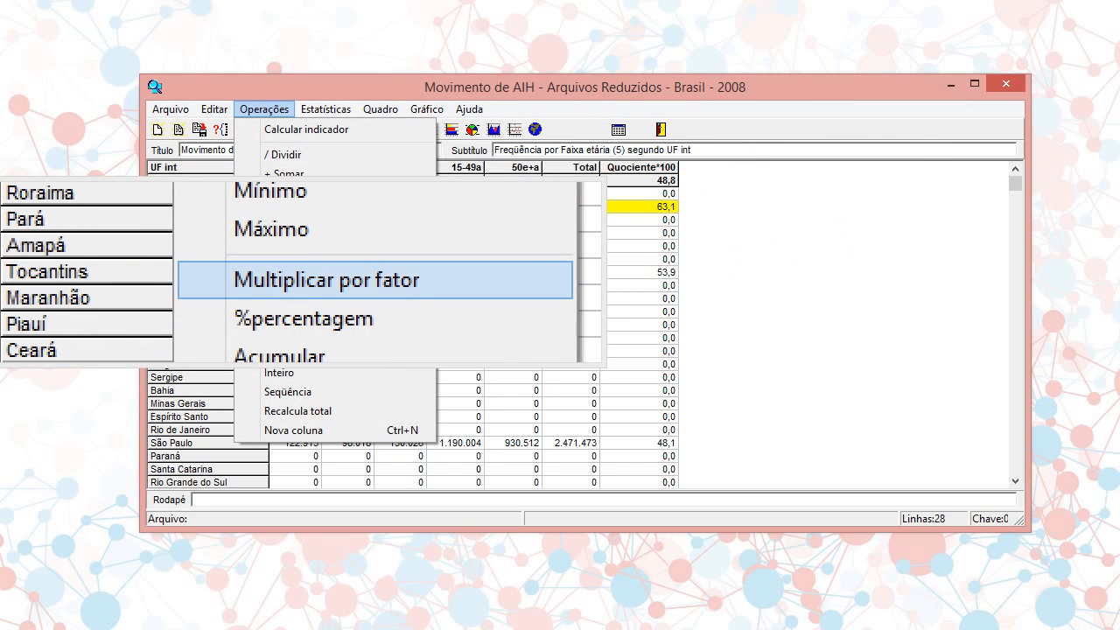
pyautogui.click(292, 273)
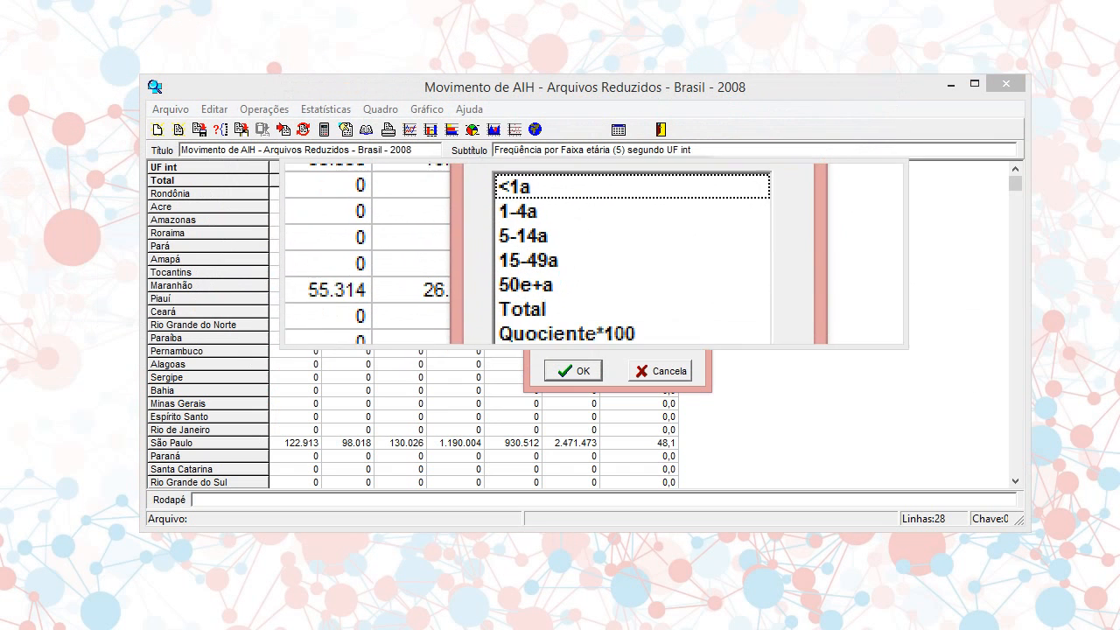
pyautogui.click(595, 295)
pyautogui.click(588, 369)
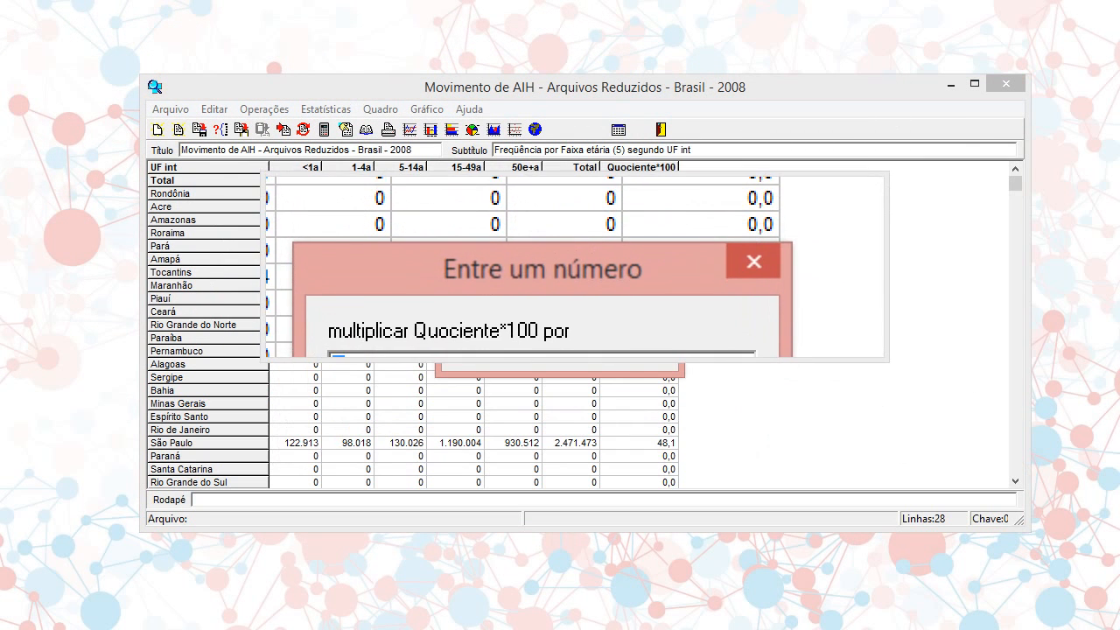
pyautogui.write('0,01')
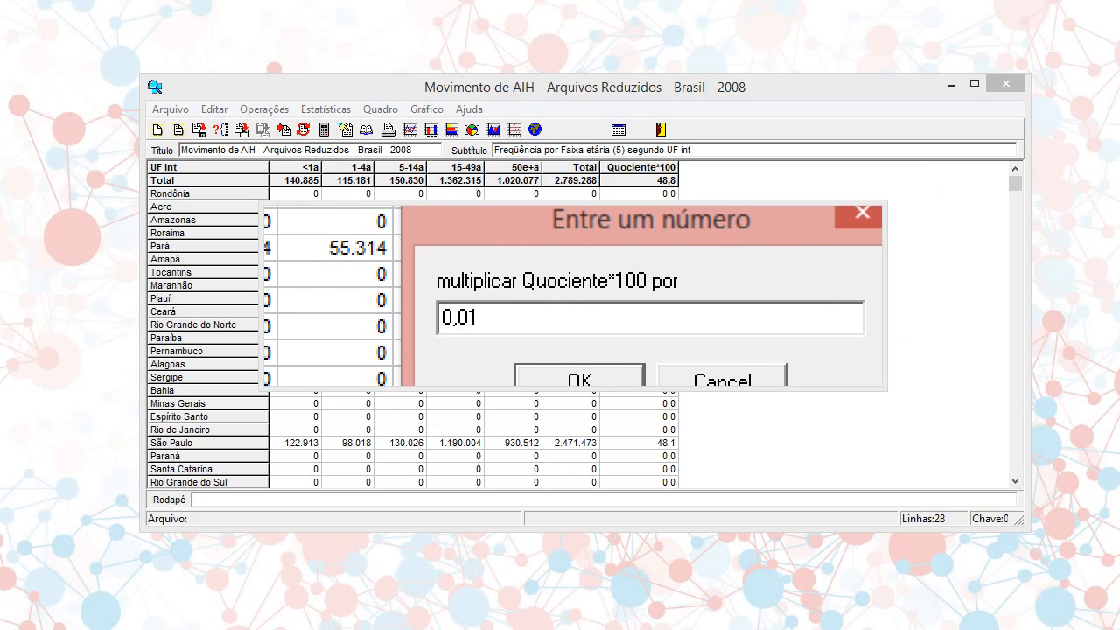